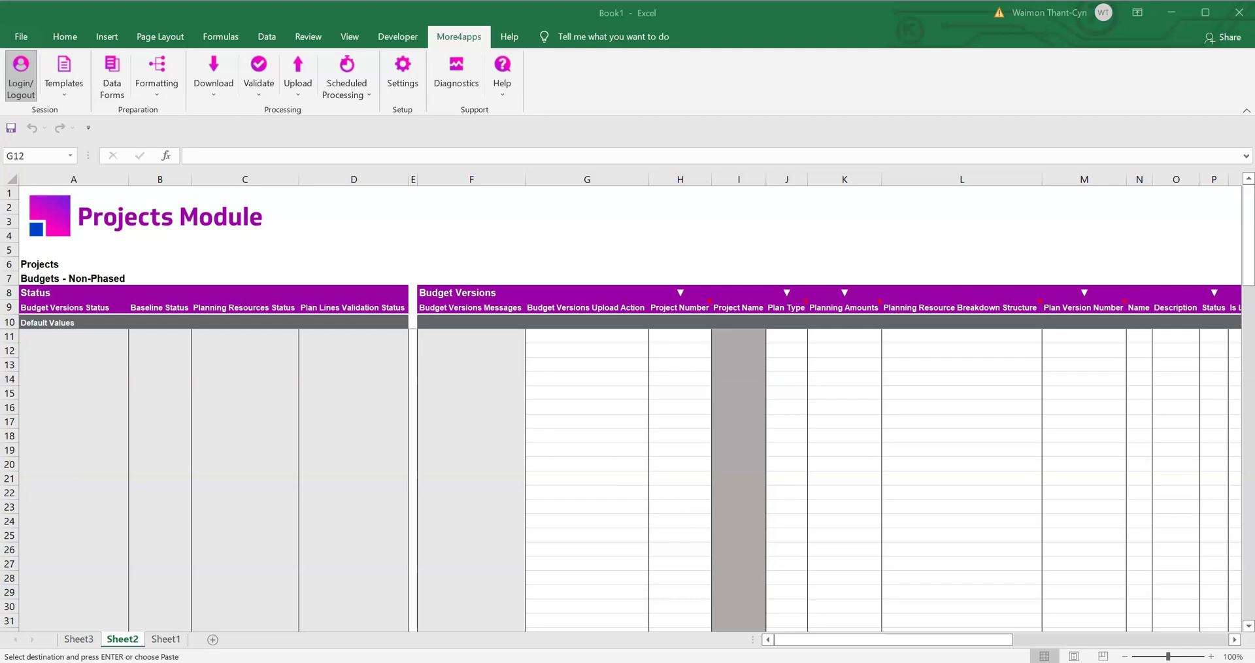
Step: Fill the row 12 budget version form: Create, project WTPERF131221-306, Approved Cost Budget, US Consulting Services resource structure, and COST planning amounts
{"action": "left_click", "coordinate": [567, 346]}
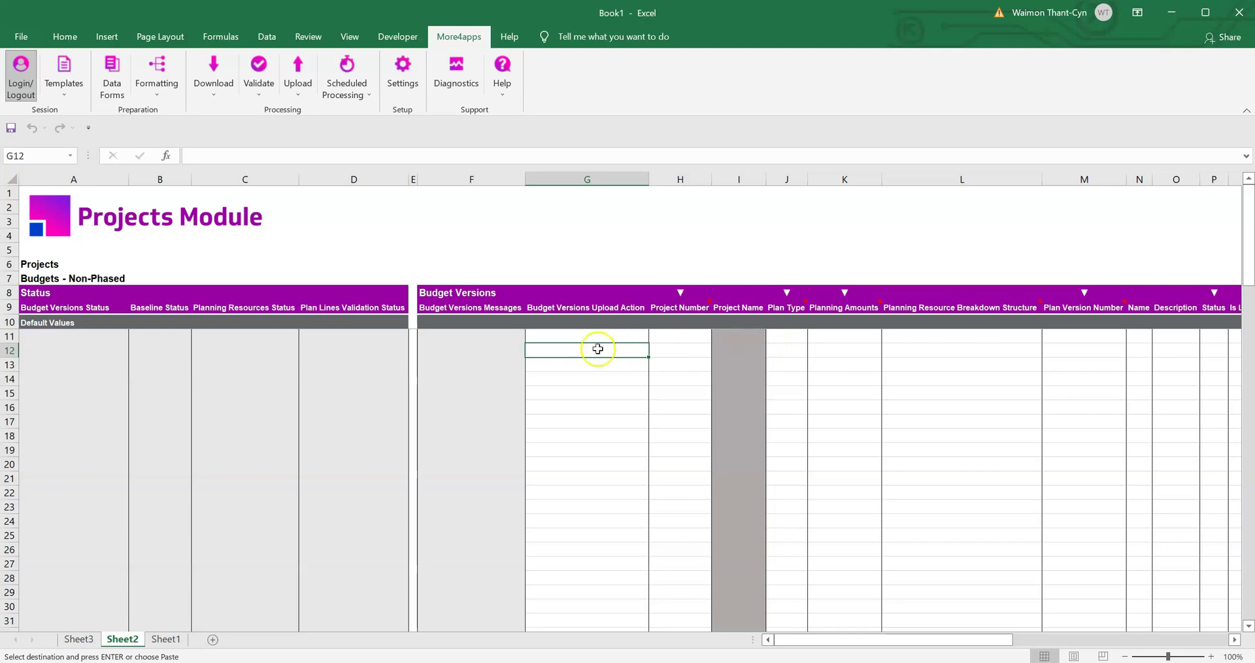
{"action": "left_click", "coordinate": [112, 78]}
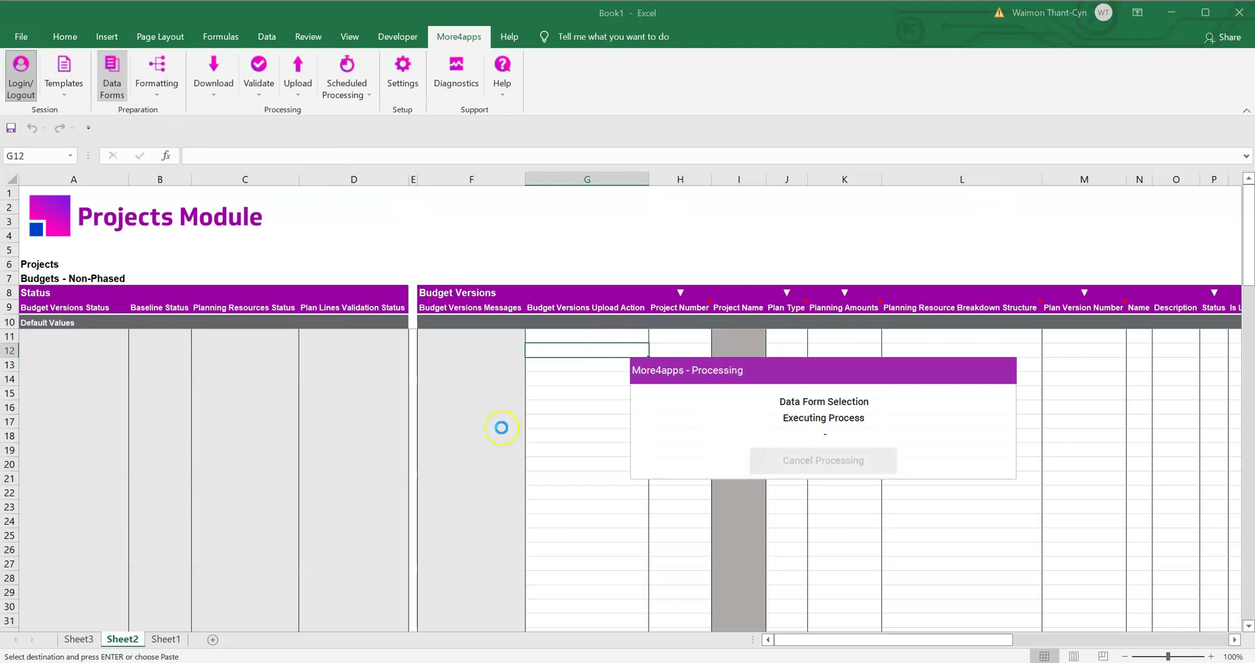
{"action": "left_click_drag", "start_coordinate": [826, 278], "coordinate": [806, 274]}
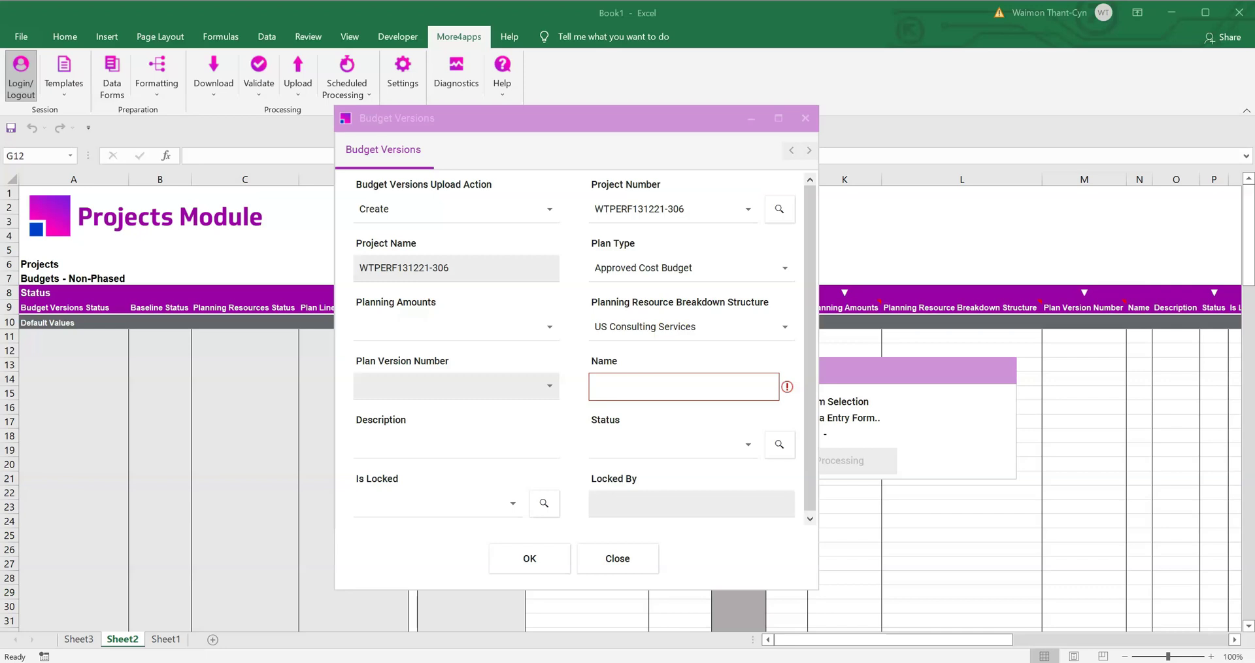
{"action": "left_click", "coordinate": [550, 326]}
{"action": "left_click", "coordinate": [758, 341]}
{"action": "left_click", "coordinate": [739, 321]}
{"action": "left_click", "coordinate": [756, 277]}
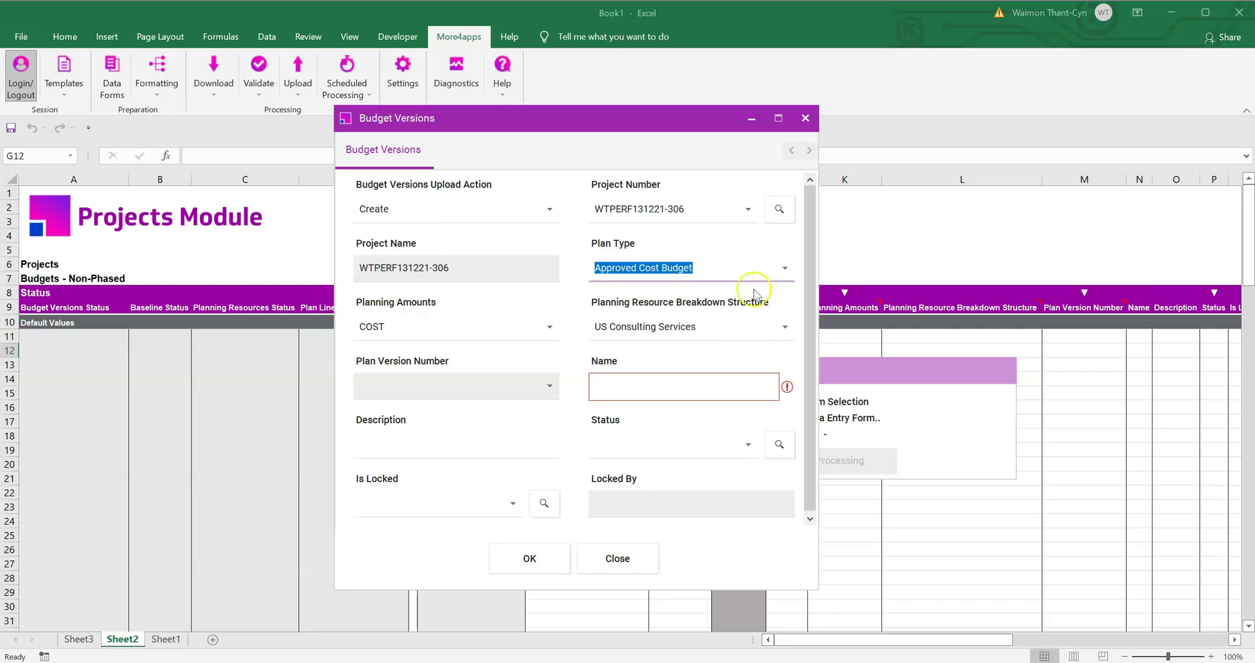
Step: Name the budget version WT Budget 1, describe it as Budget testing, and write the form's data to the sheet
{"action": "left_click", "coordinate": [708, 352]}
{"action": "left_click", "coordinate": [743, 359]}
{"action": "left_click", "coordinate": [712, 393]}
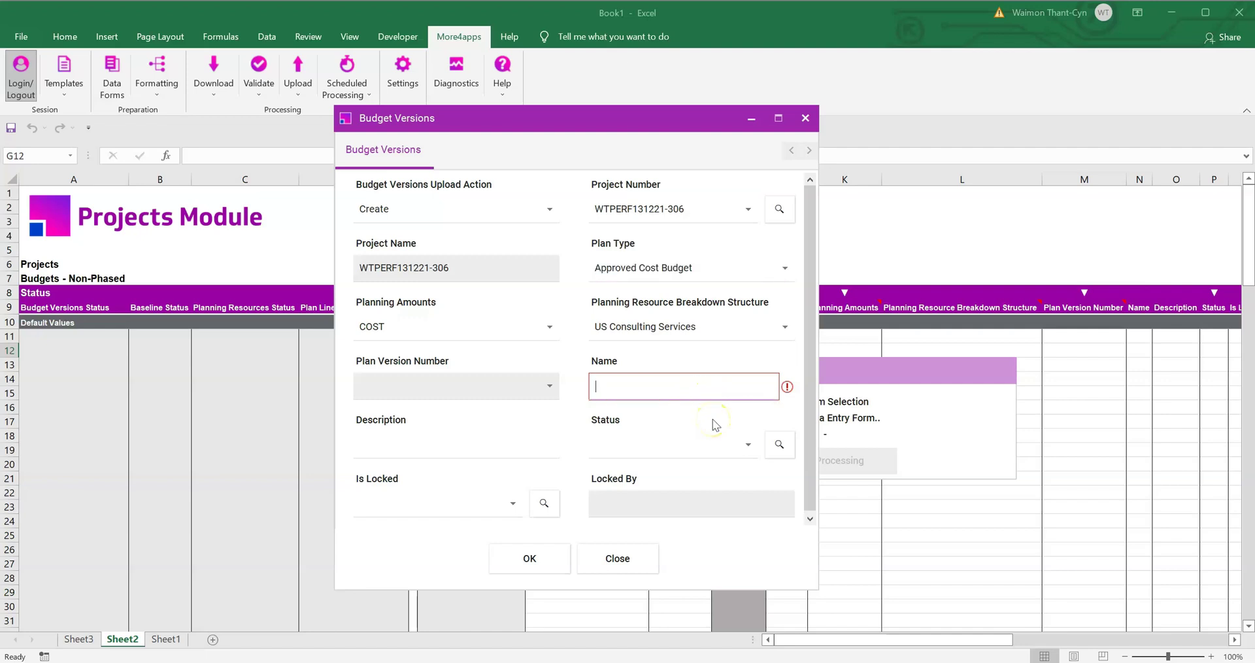
{"action": "type", "text": "WT Budget 1"}
{"action": "left_click", "coordinate": [369, 445]}
{"action": "type", "text": "Budget testing"}
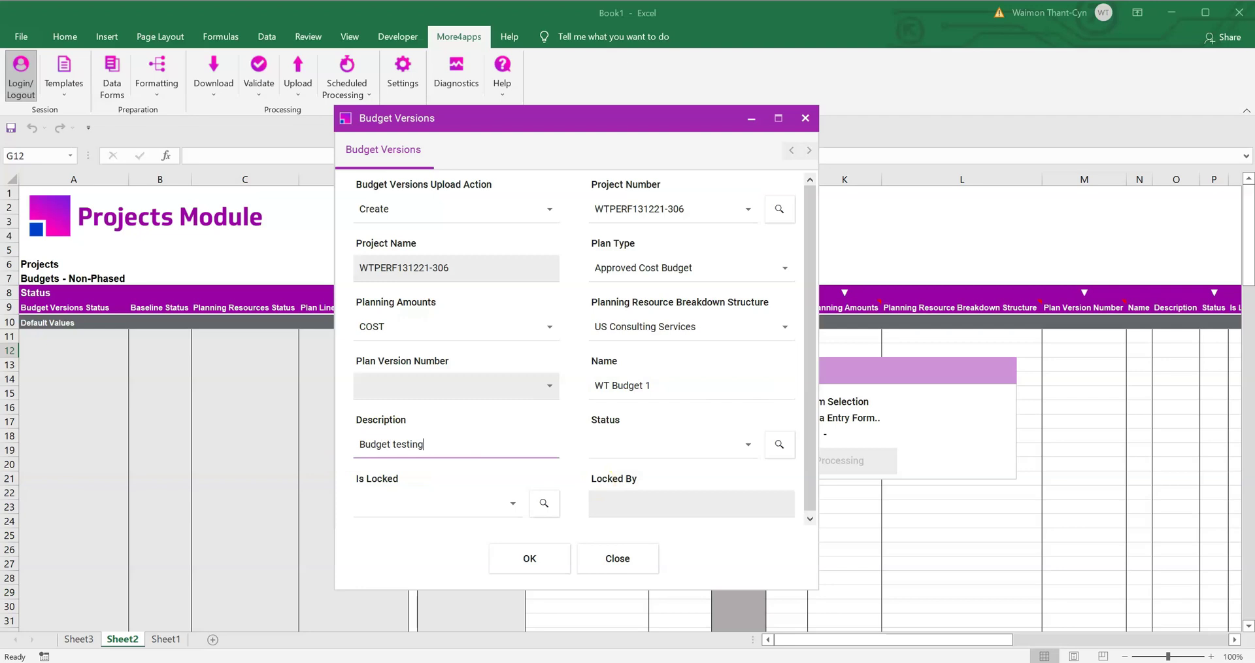
{"action": "key", "text": "Tab"}
{"action": "key", "text": "Return"}
Step: Set Baseline to Yes for the budget version in row 12
{"action": "left_click_drag", "start_coordinate": [863, 639], "coordinate": [942, 655]}
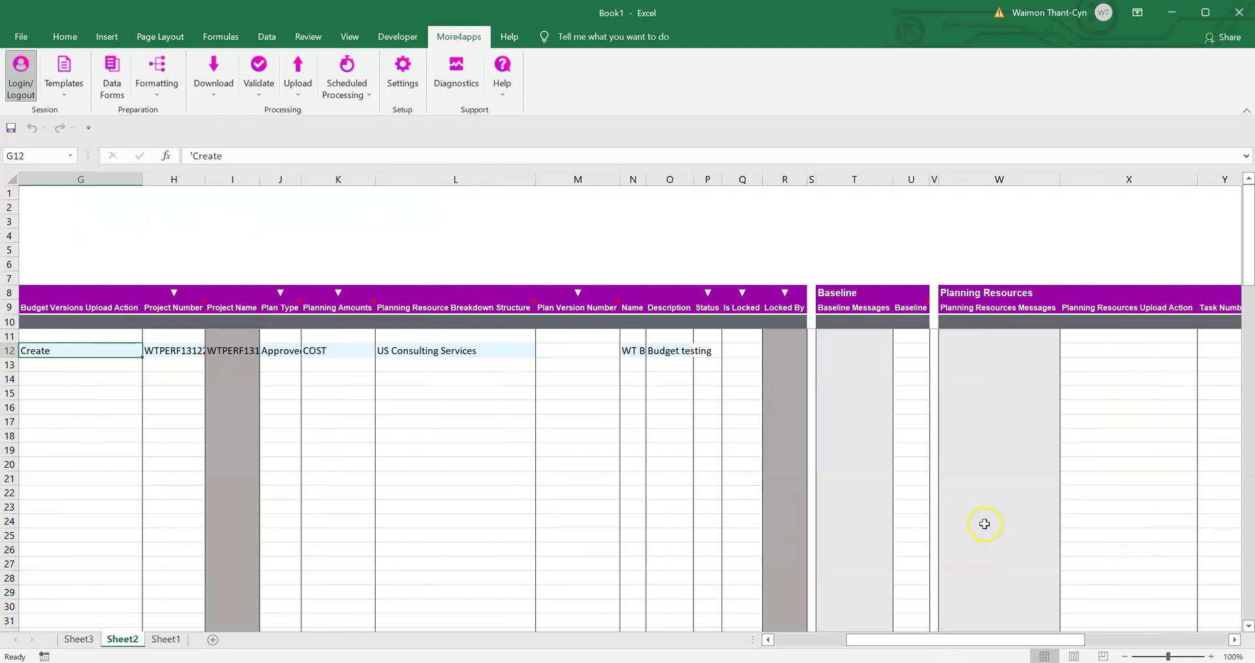
{"action": "left_click", "coordinate": [909, 352]}
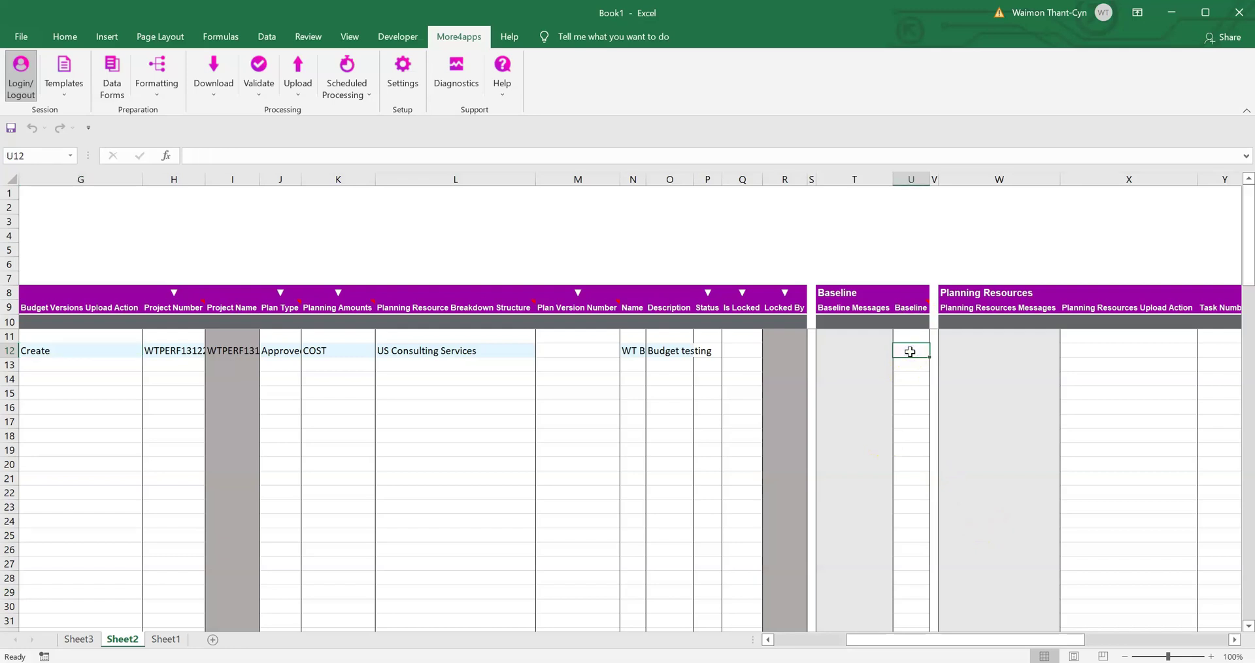
{"action": "type", "text": "Yes"}
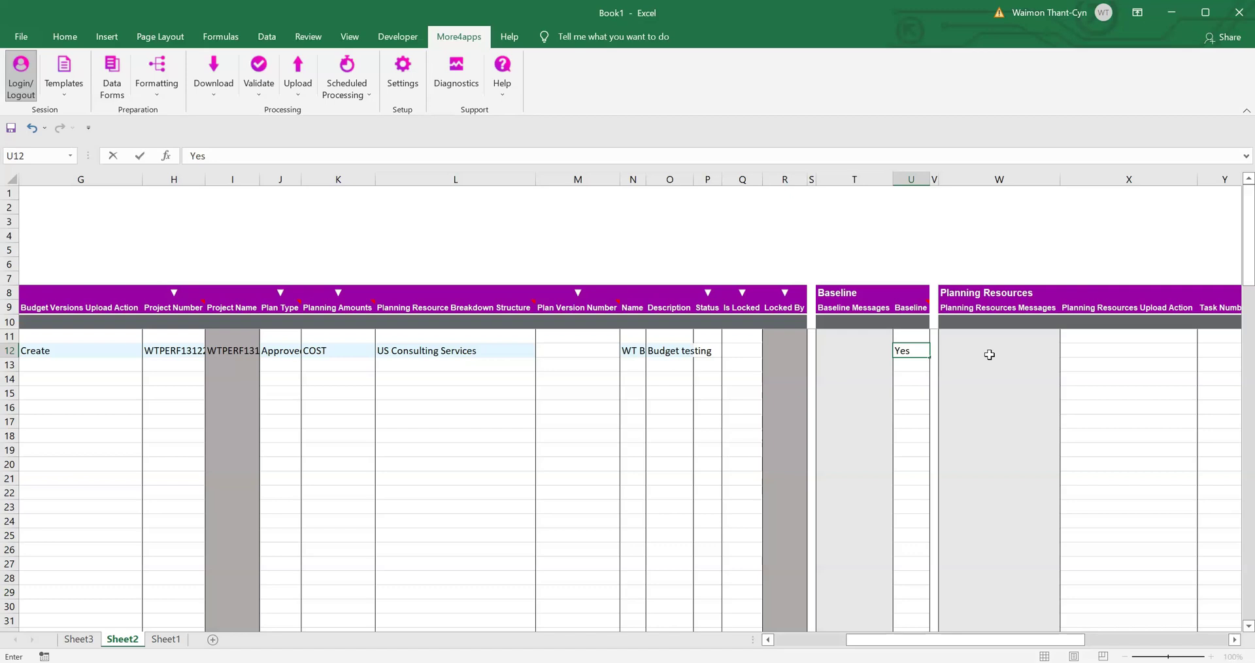
Step: Copy task numbers 900 to 900.9 from Sheet3 into Sheet2's Planning Resources from row 12, with Create as their upload action
{"action": "scroll", "coordinate": [989, 355], "scroll_direction": "right", "scroll_amount": 2}
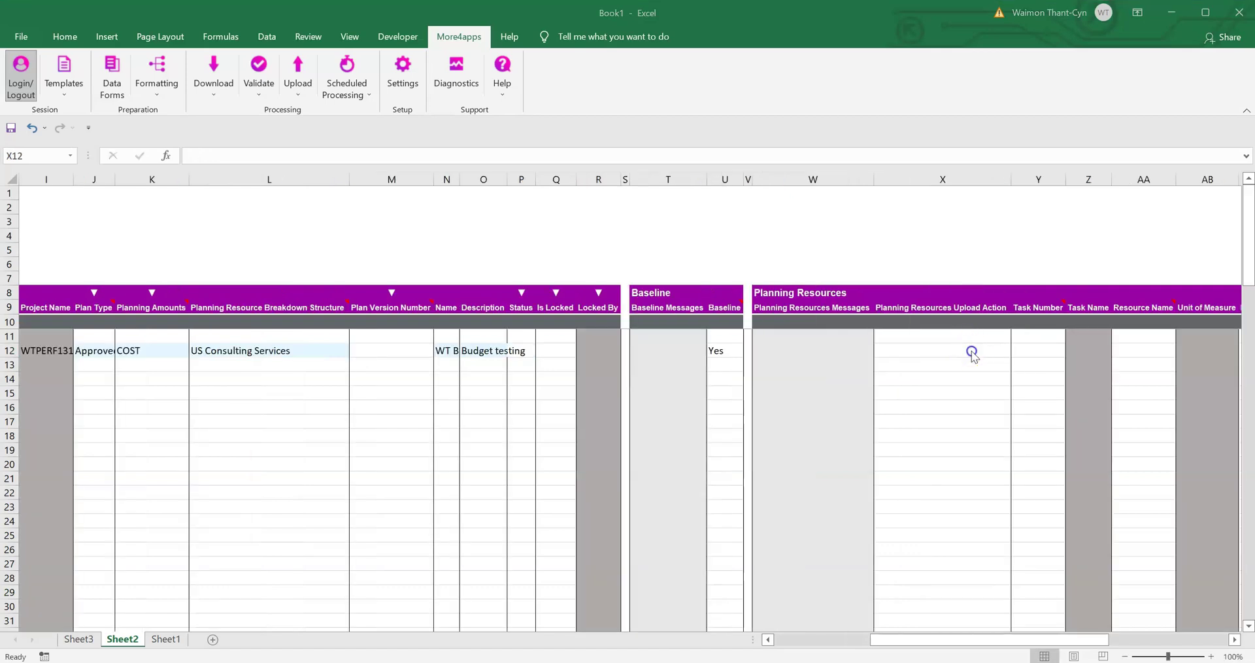
{"action": "left_click", "coordinate": [972, 350]}
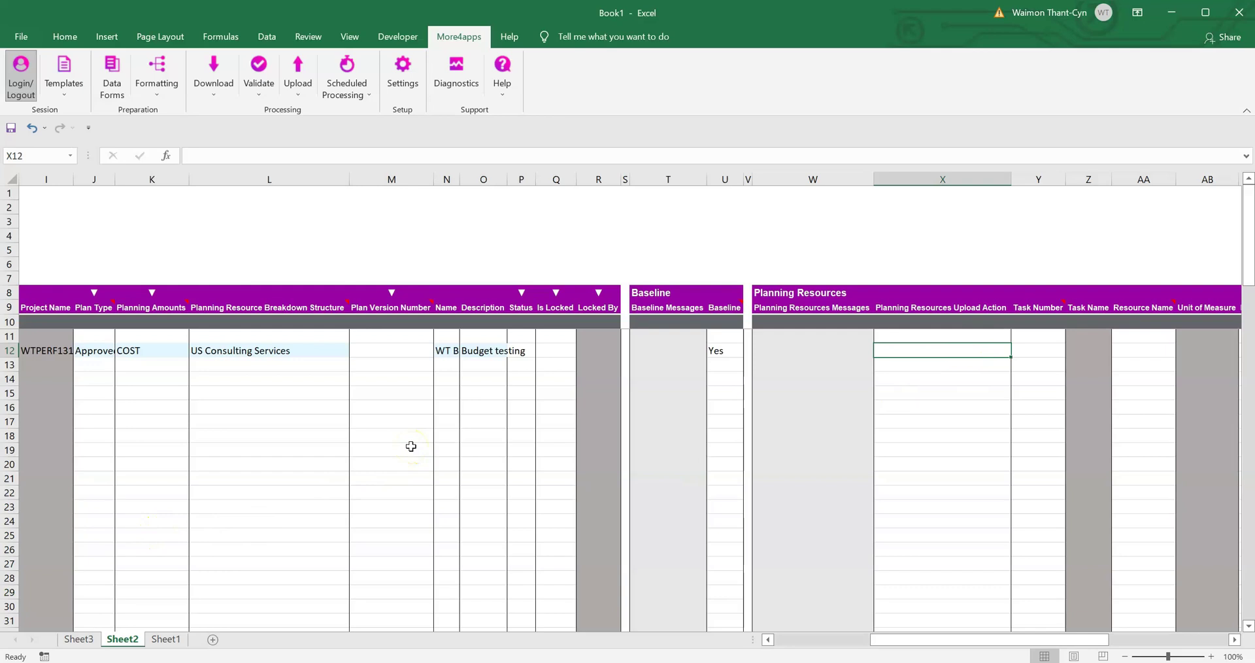
{"action": "left_click", "coordinate": [78, 639]}
{"action": "key", "text": "ctrl+c"}
{"action": "left_click", "coordinate": [122, 639]}
{"action": "key", "text": "Right"}
{"action": "key", "text": "ctrl+v"}
Step: Assign the resource name Administrator to task 900 using the Planning Resources data form
{"action": "left_click", "coordinate": [1149, 351]}
{"action": "left_click_drag", "start_coordinate": [1105, 641], "coordinate": [1132, 655]}
{"action": "left_click", "coordinate": [118, 79]}
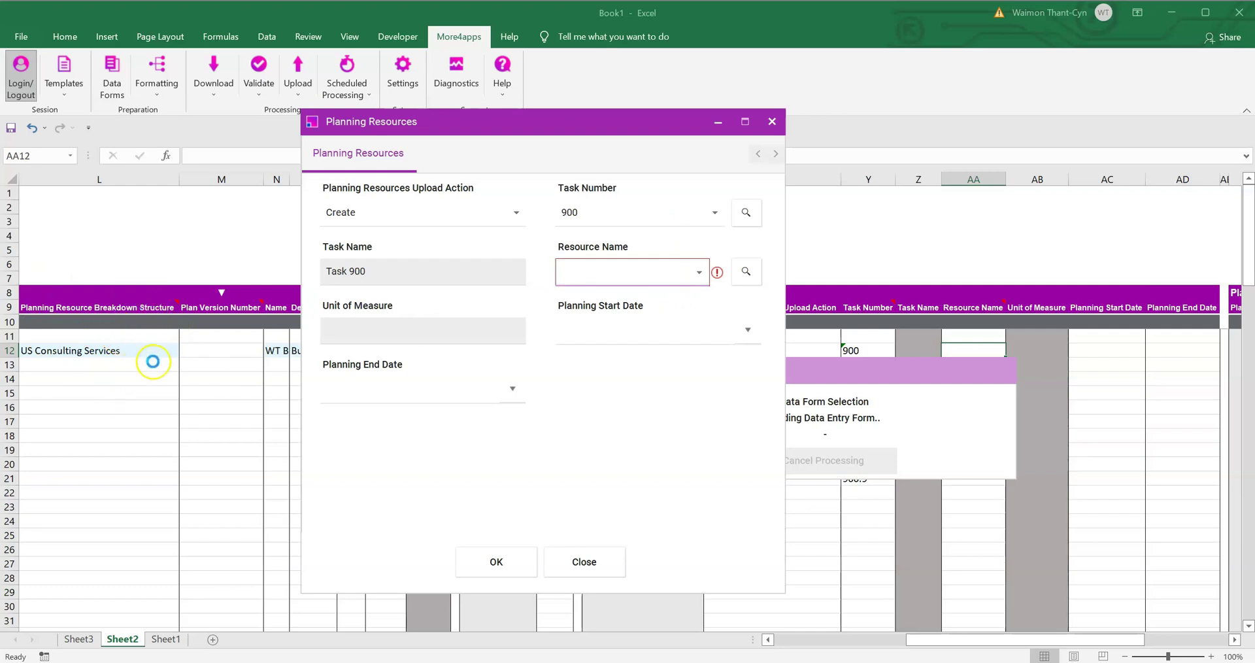
{"action": "type", "text": "%"}
{"action": "left_click", "coordinate": [508, 563]}
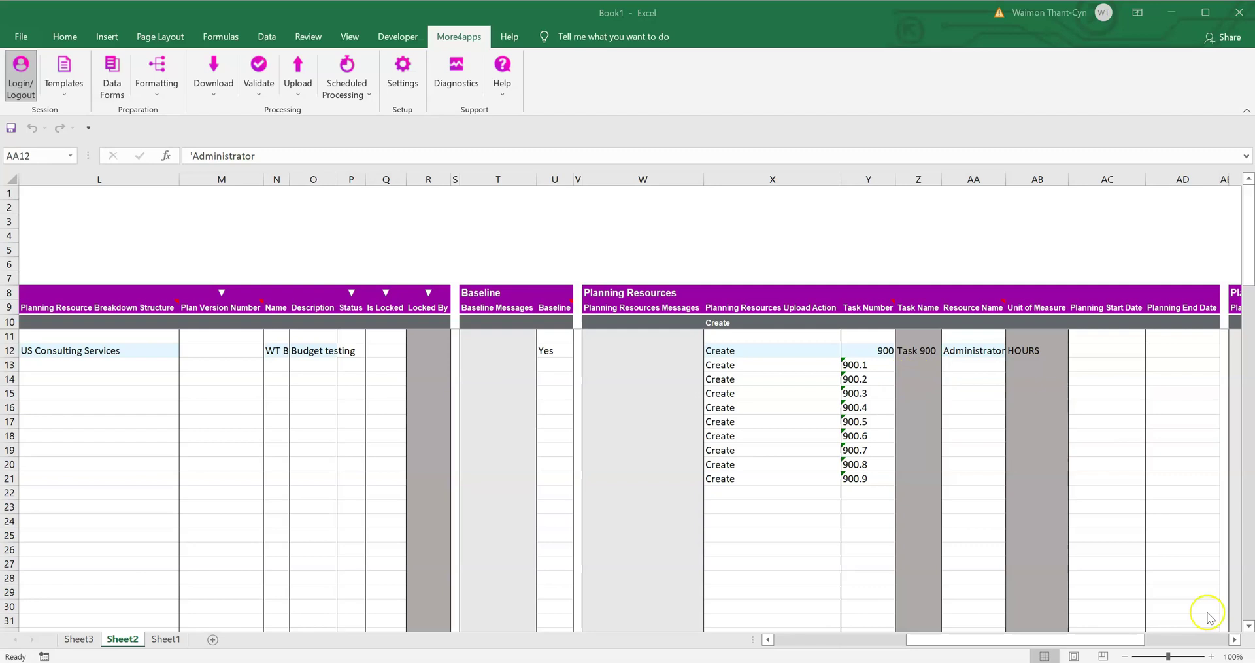
Step: Set the default Plan Lines Upload Action to Create in row 10
{"action": "scroll", "coordinate": [1042, 622], "scroll_direction": "right", "scroll_amount": 4}
{"action": "left_click", "coordinate": [966, 355]}
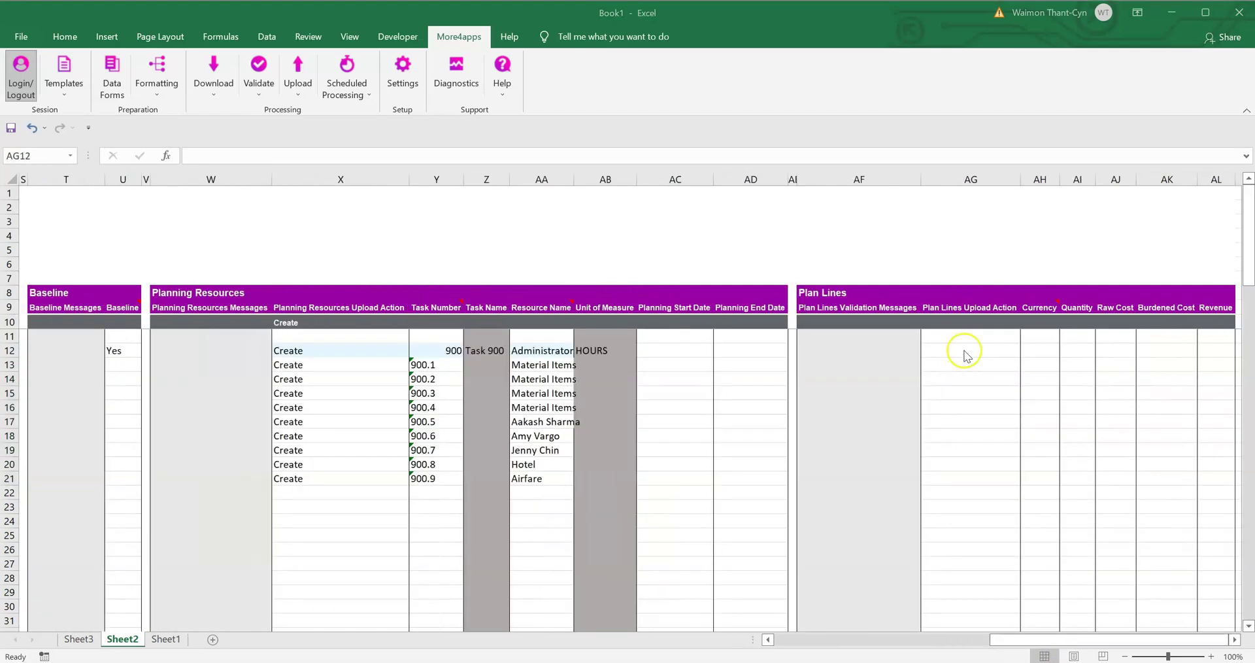
{"action": "left_click", "coordinate": [966, 354]}
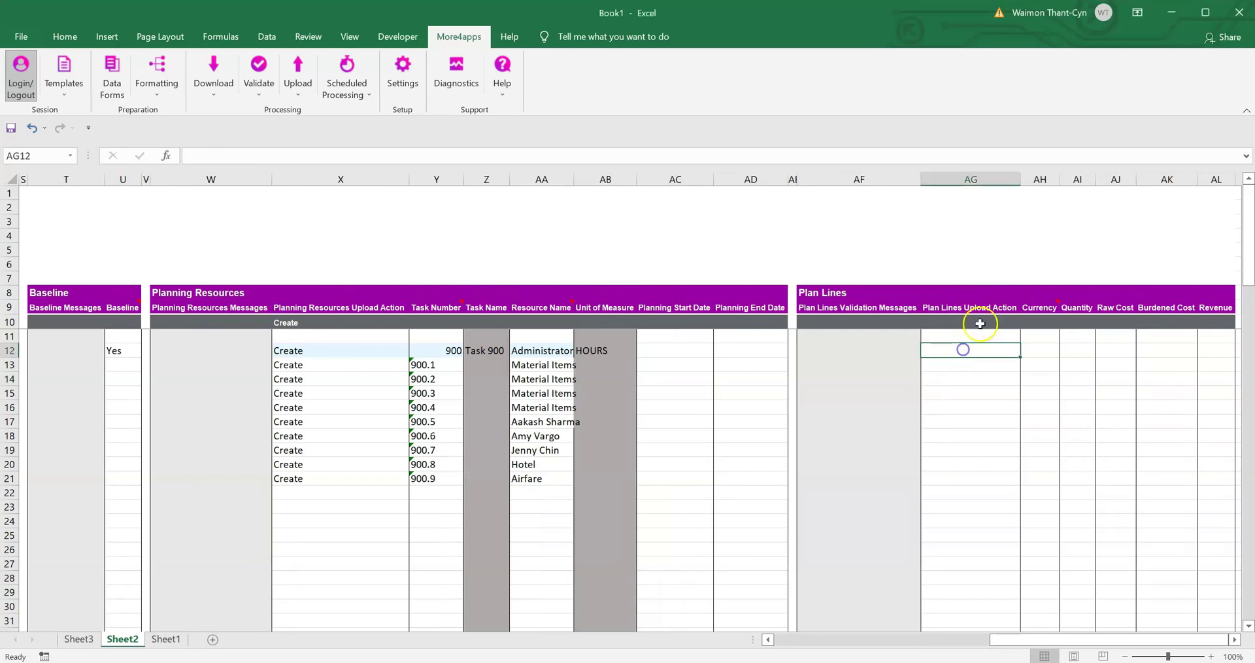
{"action": "left_click", "coordinate": [1046, 351]}
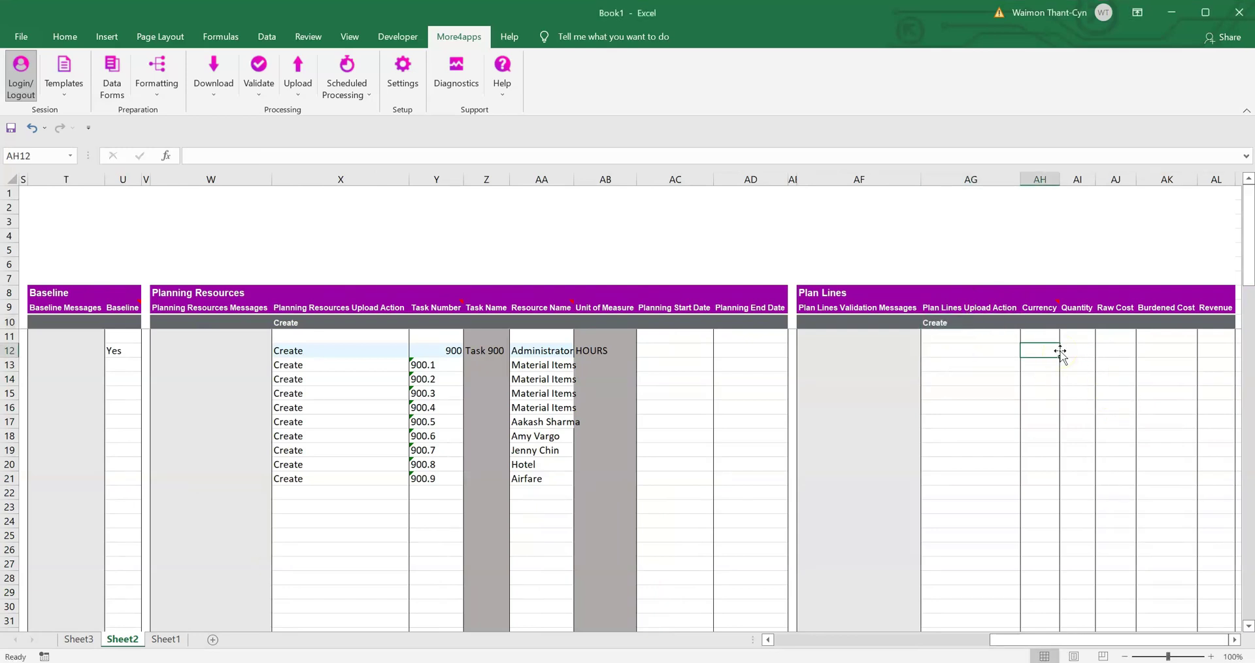
Step: Set the default plan line currency to USD in row 10 and clear the currency cell in row 12
{"action": "left_click_drag", "start_coordinate": [1059, 352], "coordinate": [1039, 361]}
{"action": "type", "text": "USD"}
{"action": "left_click", "coordinate": [1092, 381]}
{"action": "left_click", "coordinate": [1028, 324]}
{"action": "type", "text": "USD"}
{"action": "key", "text": "Return"}
{"action": "key", "text": "Return"}
{"action": "key", "text": "Delete"}
Step: Enter a quantity of 25 for task 900 and a raw cost of 200 for task 900.1
{"action": "left_click", "coordinate": [1077, 350]}
{"action": "type", "text": "24"}
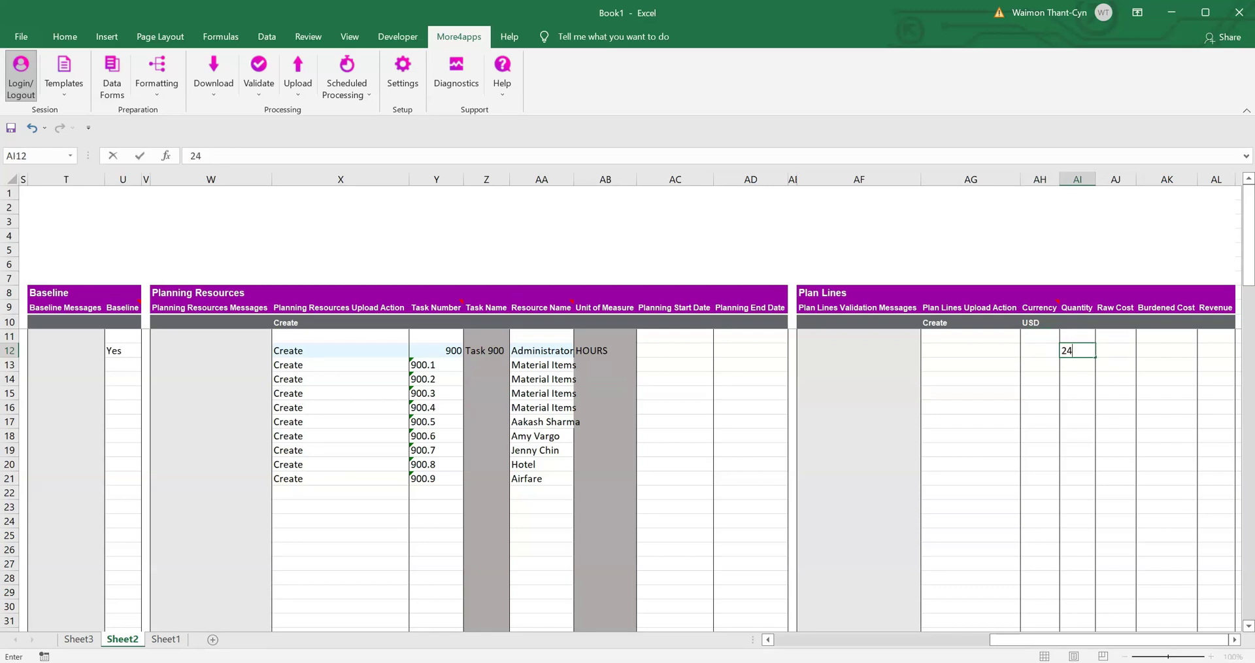
{"action": "key", "text": "BackSpace"}
{"action": "type", "text": "5"}
{"action": "key", "text": "Return"}
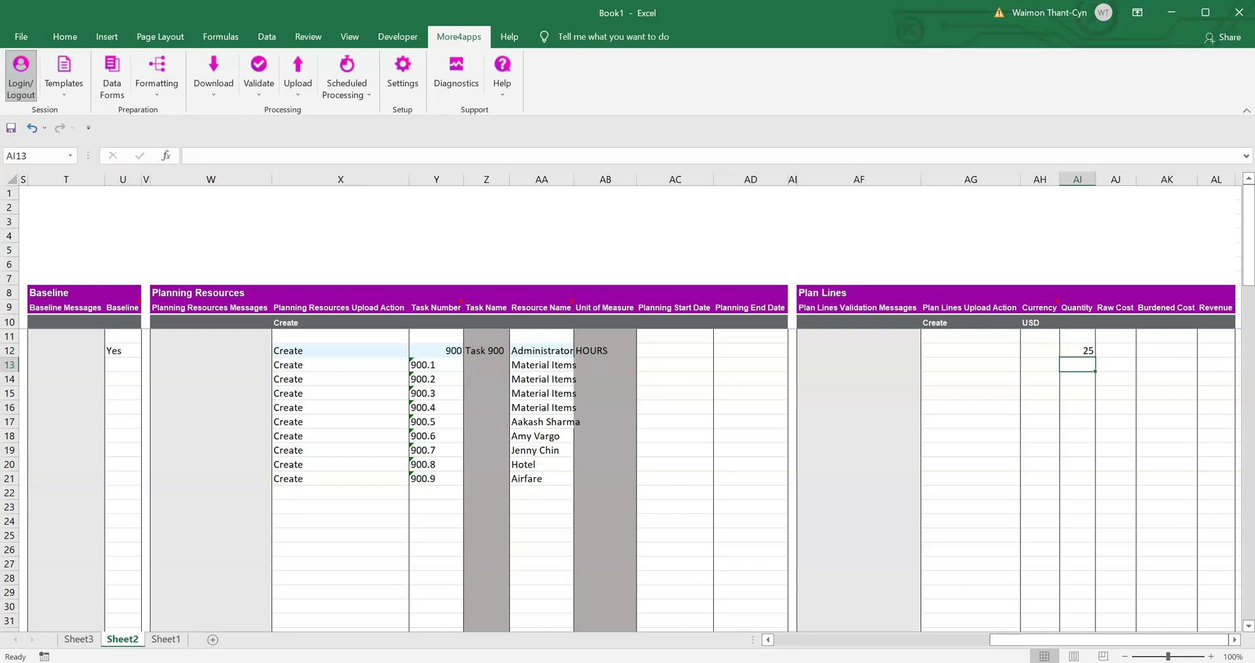
{"action": "key", "text": "Right"}
{"action": "type", "text": "200"}
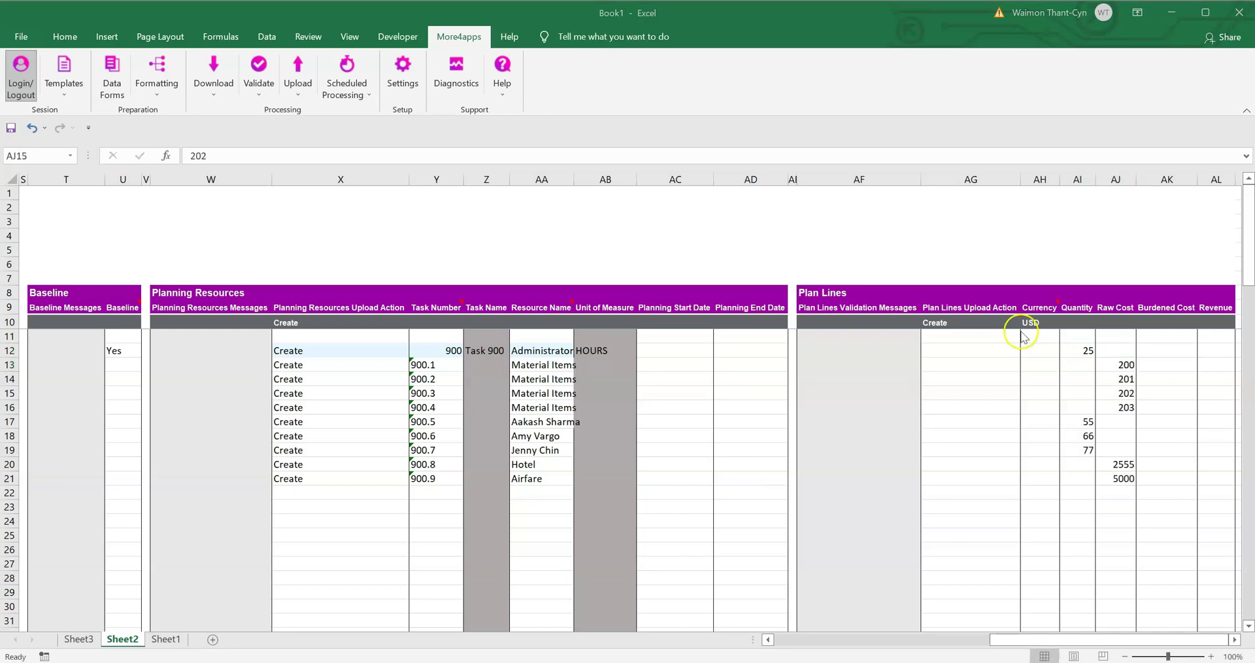
Step: Upload the new budget version from row 12 with its planning resources and plan lines, and dismiss the completion message
{"action": "left_click", "coordinate": [1155, 645]}
{"action": "left_click_drag", "start_coordinate": [1028, 634], "coordinate": [789, 632]}
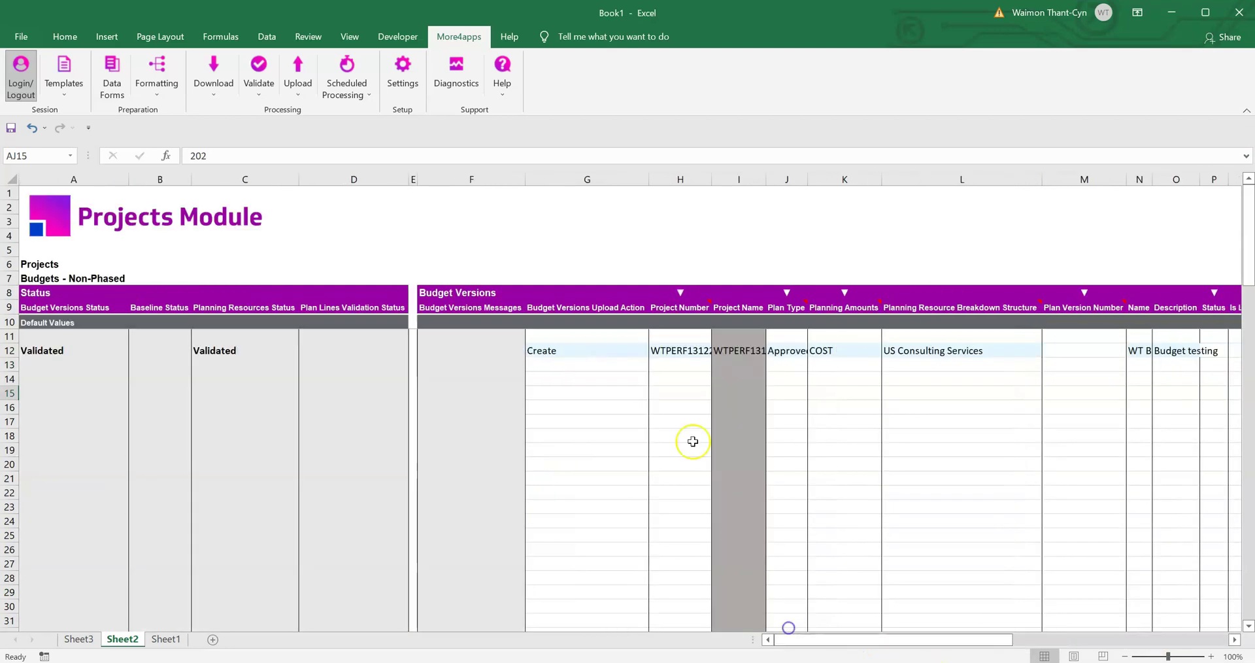
{"action": "left_click", "coordinate": [561, 350]}
{"action": "left_click", "coordinate": [297, 71]}
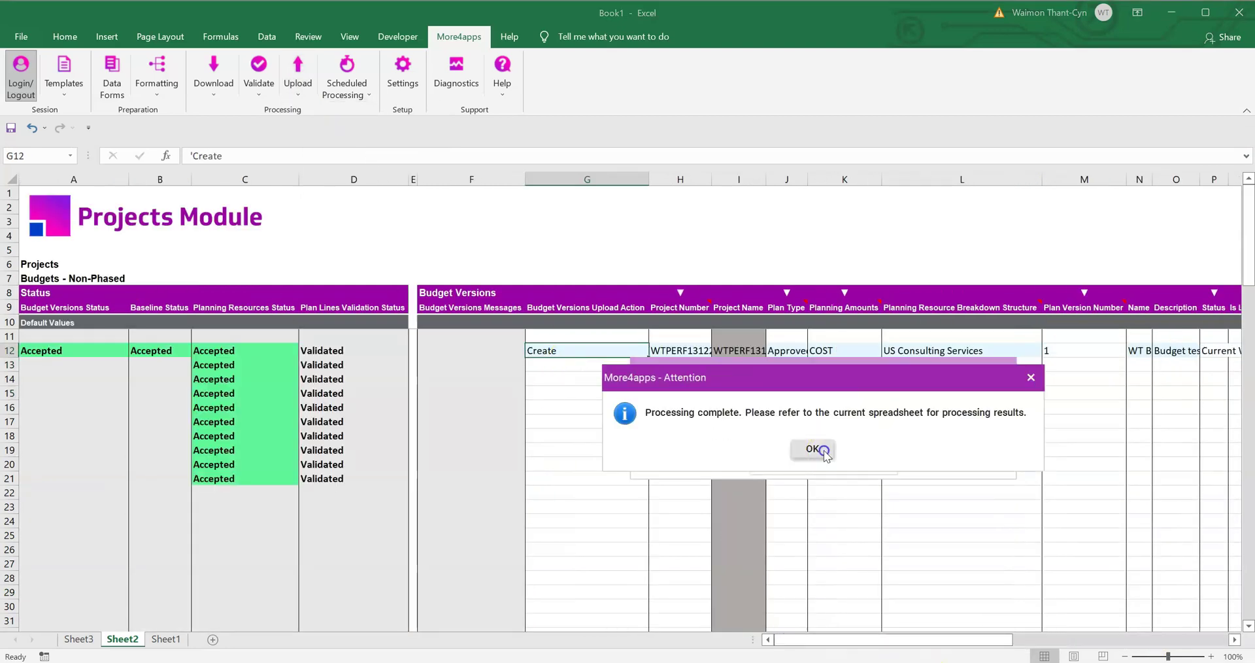
{"action": "left_click", "coordinate": [823, 450]}
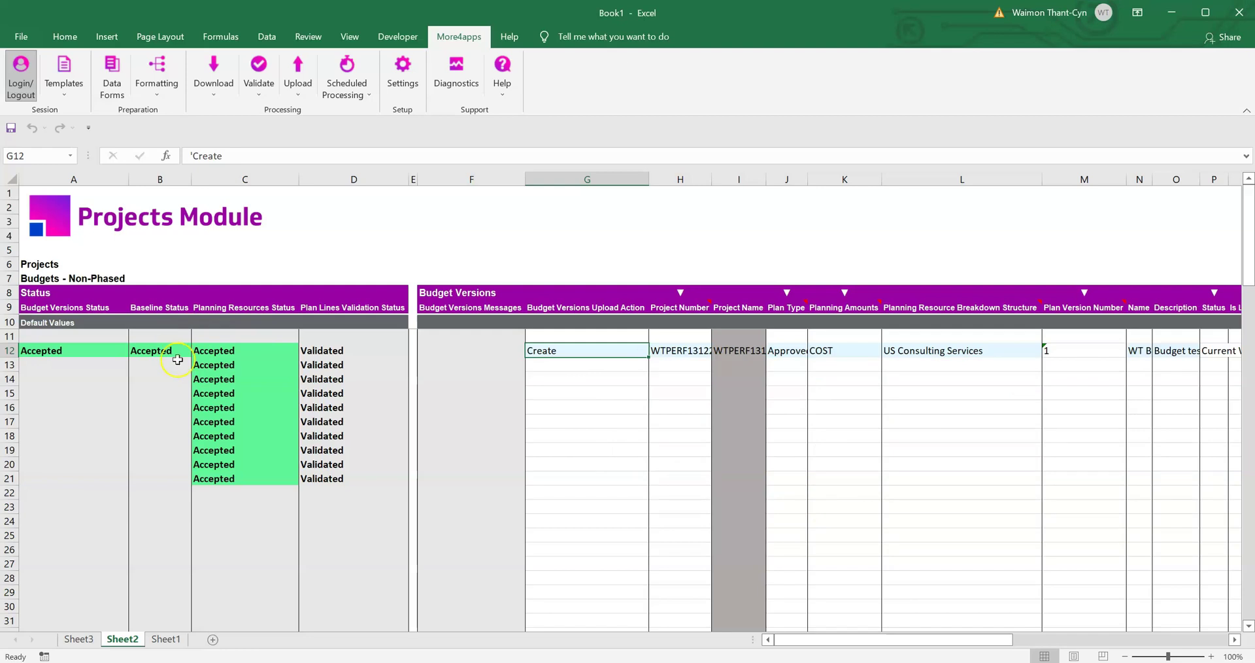
Step: Examine the Planning Resources Status and Plan Lines Validation Status columns for the uploaded rows
{"action": "left_click", "coordinate": [362, 357]}
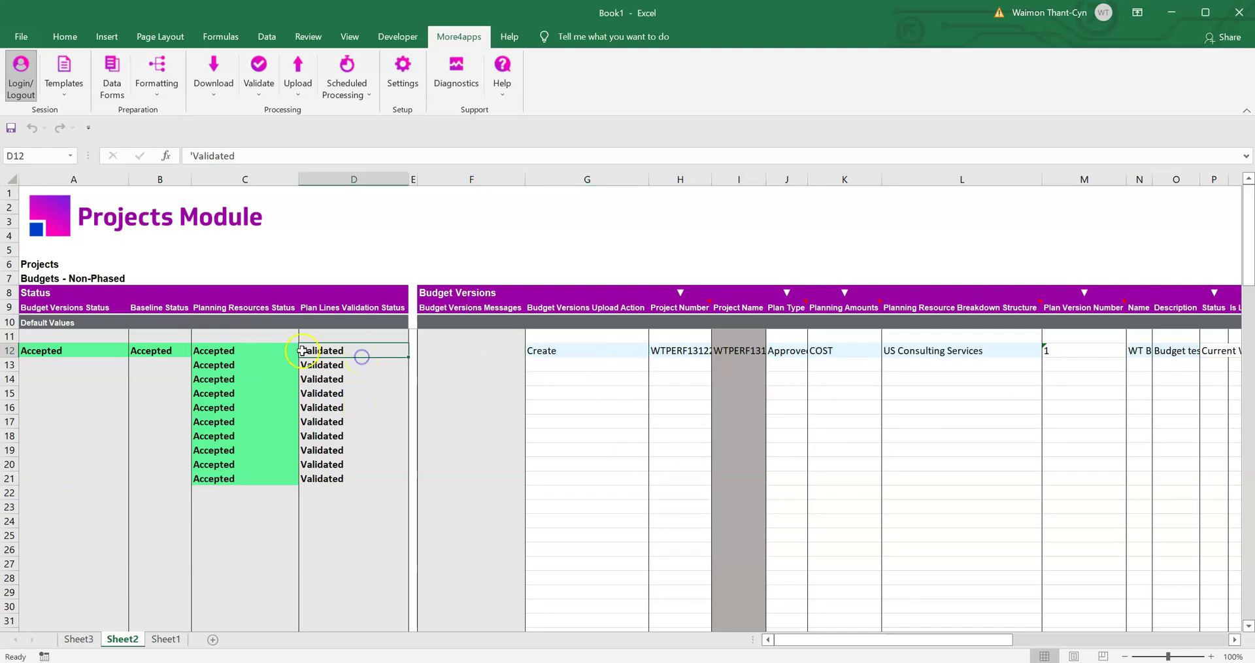
{"action": "left_click", "coordinate": [268, 349]}
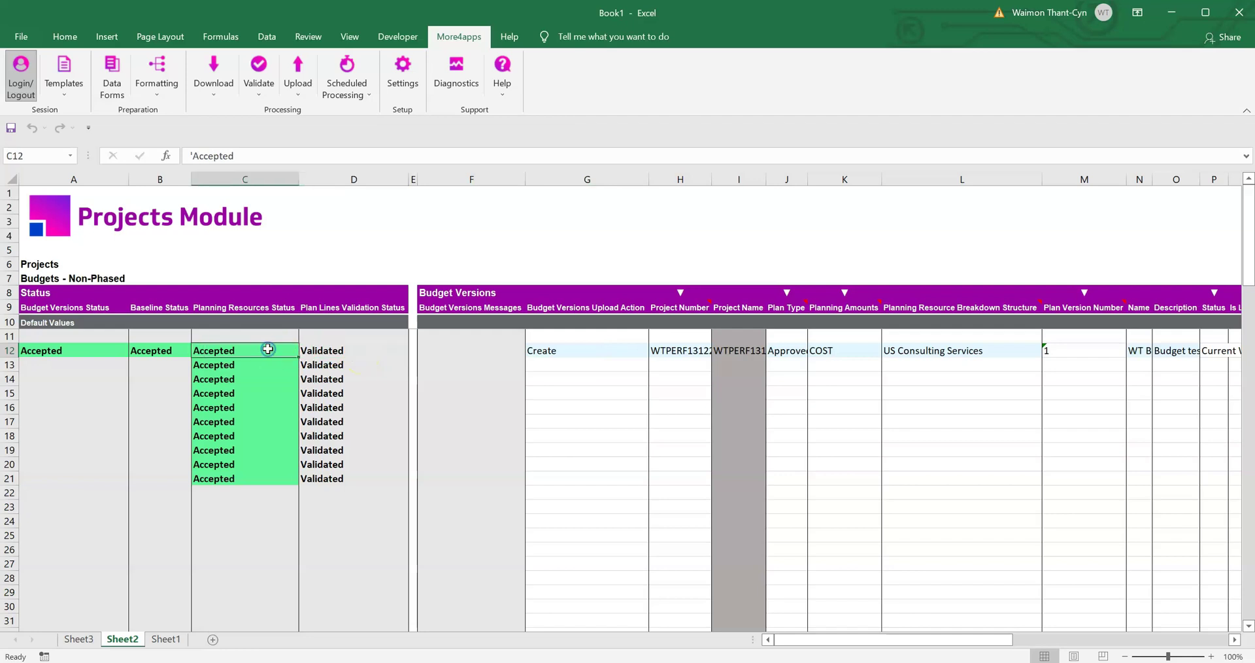
{"action": "left_click", "coordinate": [309, 351]}
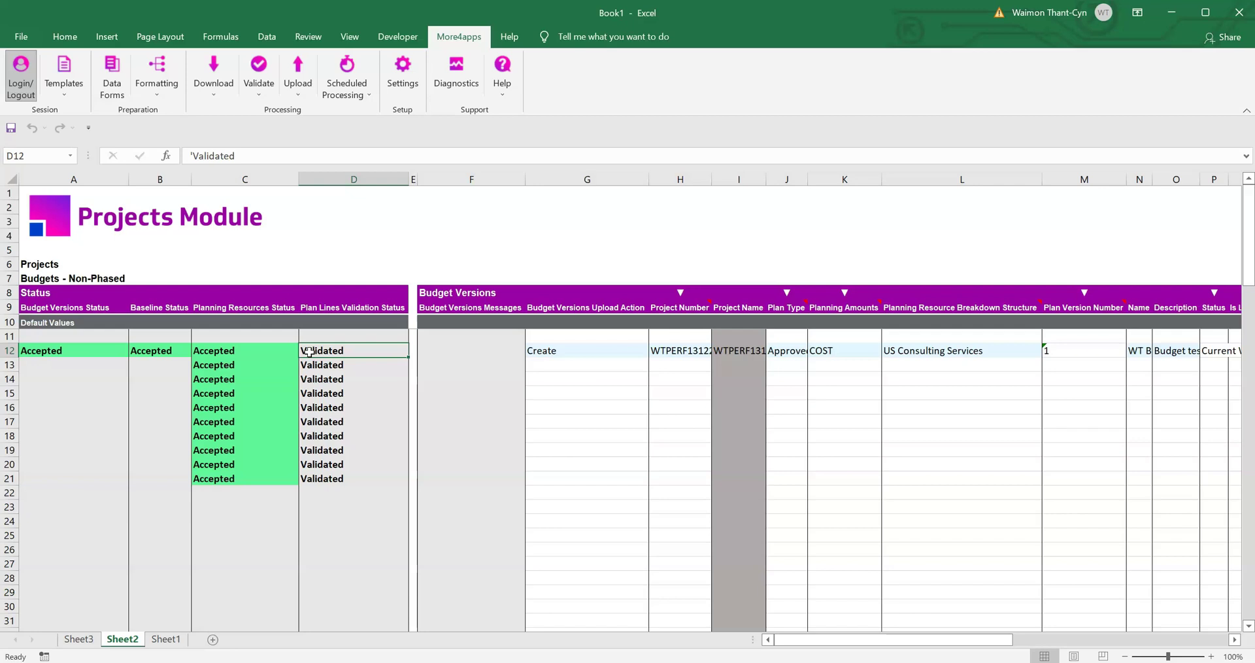
{"action": "left_click", "coordinate": [267, 353]}
{"action": "left_click", "coordinate": [342, 349]}
{"action": "key", "text": "ctrl+shift+Down"}
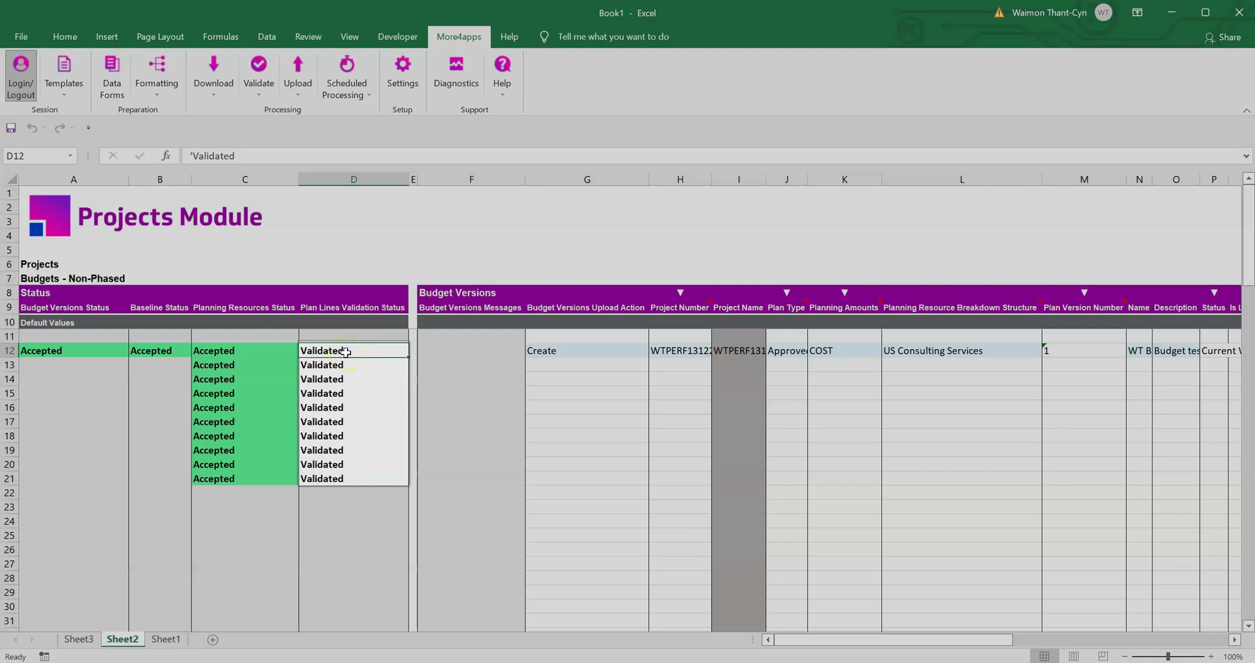
{"action": "left_click", "coordinate": [346, 352]}
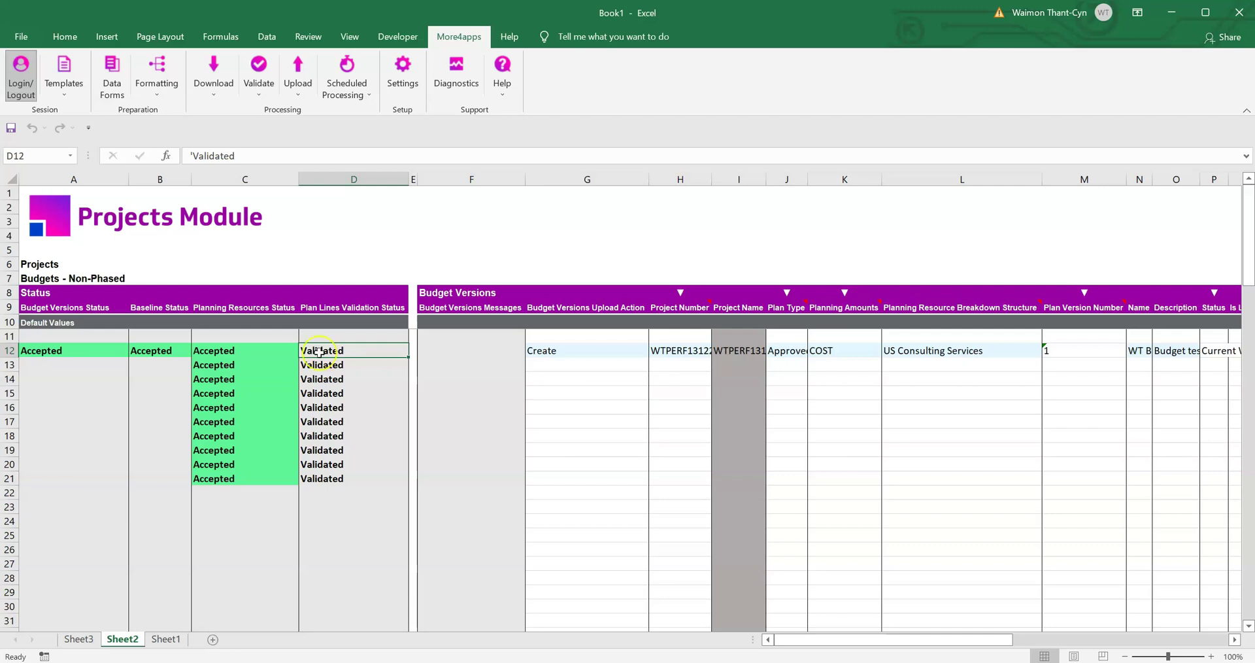
{"action": "left_click", "coordinate": [274, 349]}
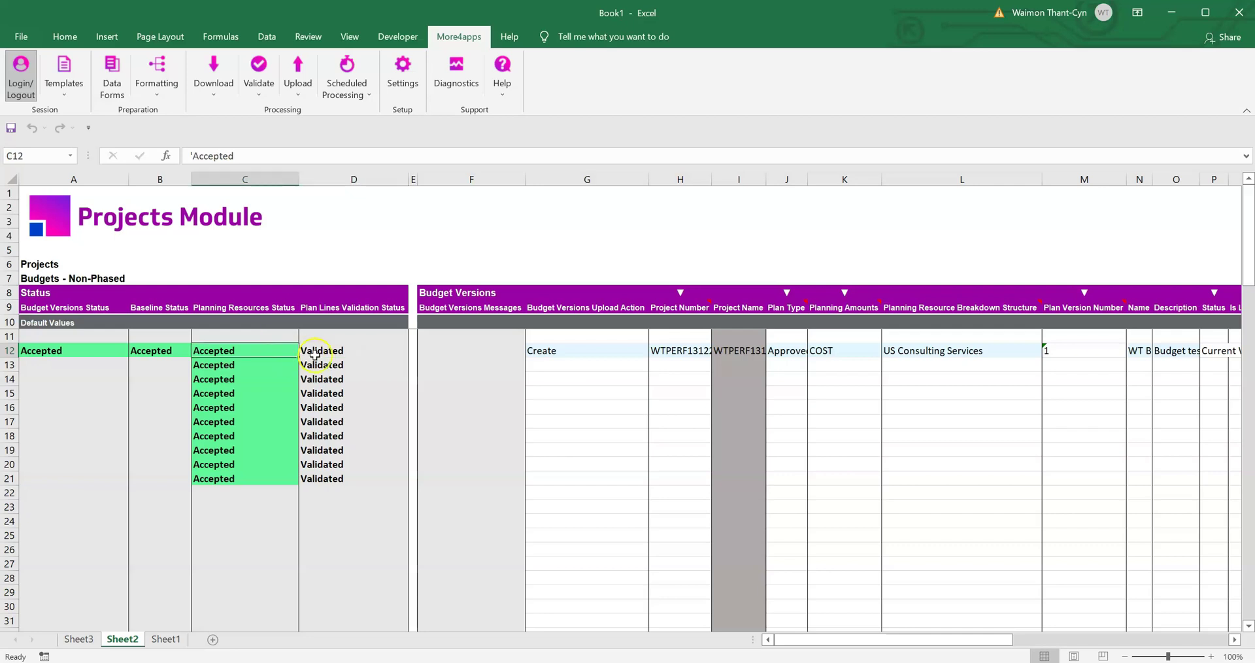
{"action": "left_click", "coordinate": [272, 350]}
Step: Examine the project number, plan version number and baseline value of the uploaded budget in row 12
{"action": "left_click_drag", "start_coordinate": [831, 641], "coordinate": [839, 642]}
{"action": "left_click", "coordinate": [696, 350]}
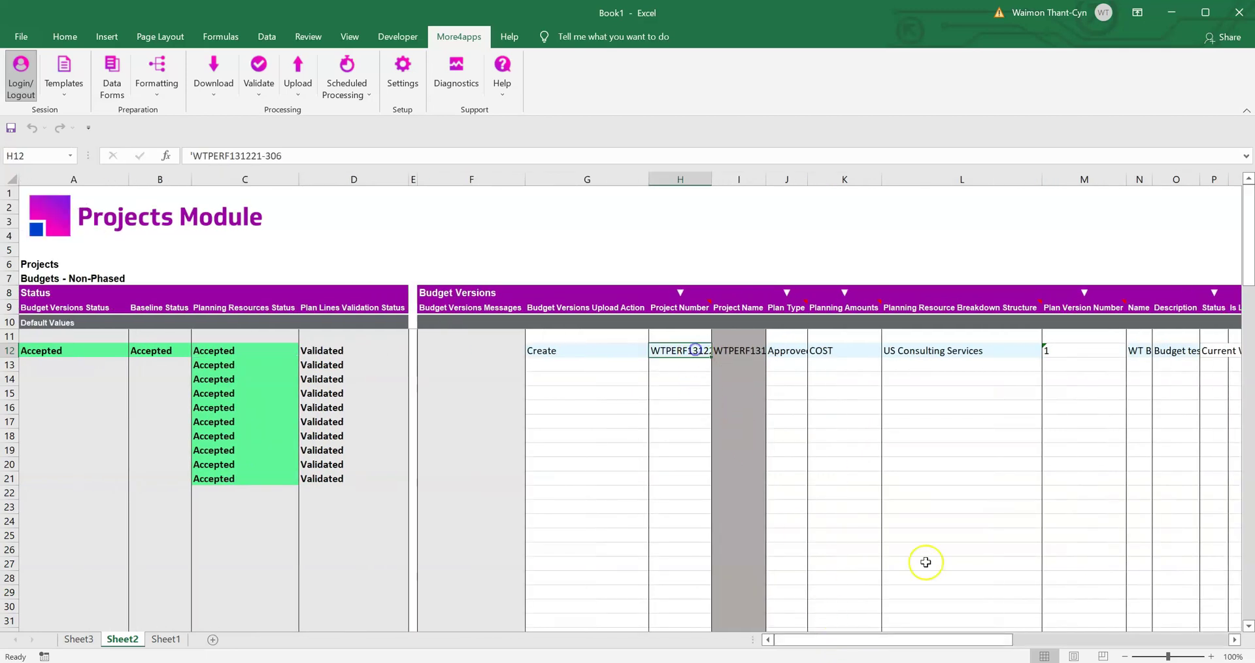
{"action": "left_click_drag", "start_coordinate": [981, 638], "coordinate": [1016, 640]}
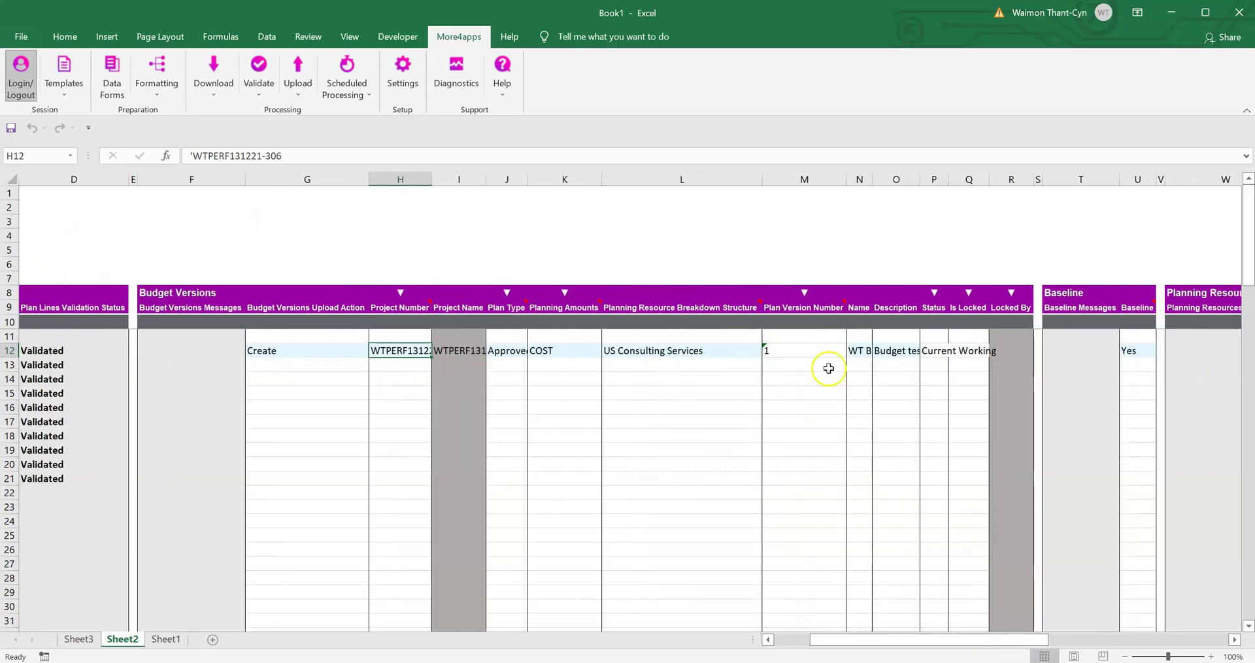
{"action": "left_click", "coordinate": [830, 352]}
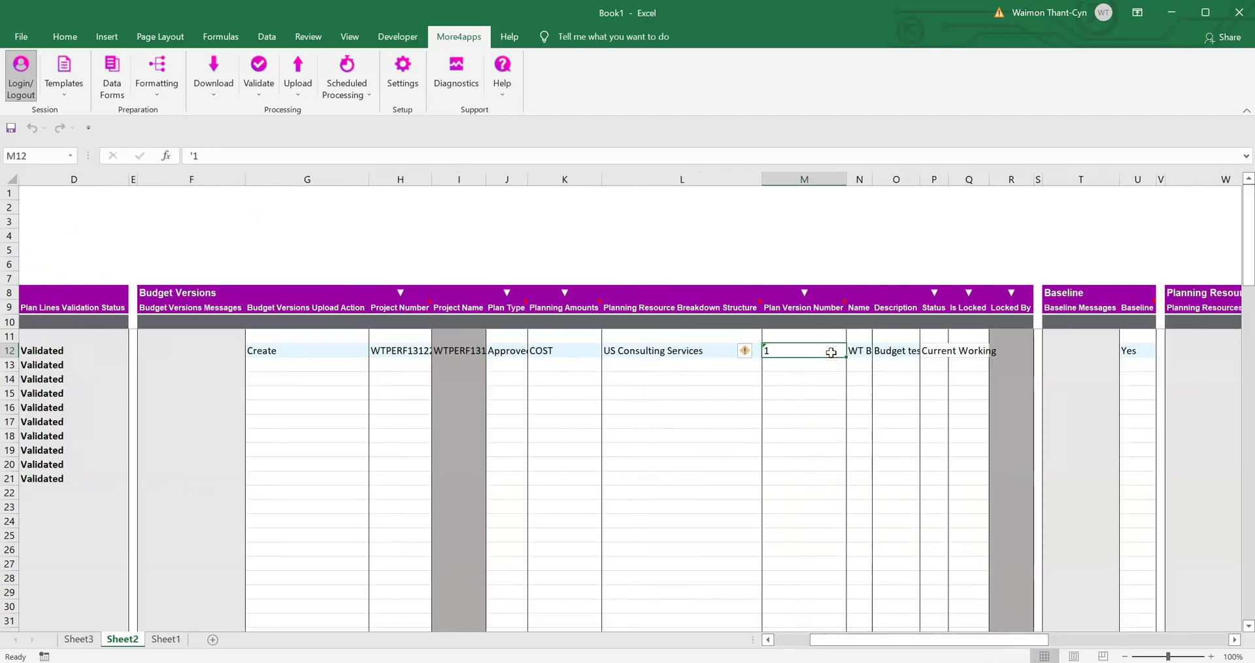
{"action": "left_click", "coordinate": [1141, 356]}
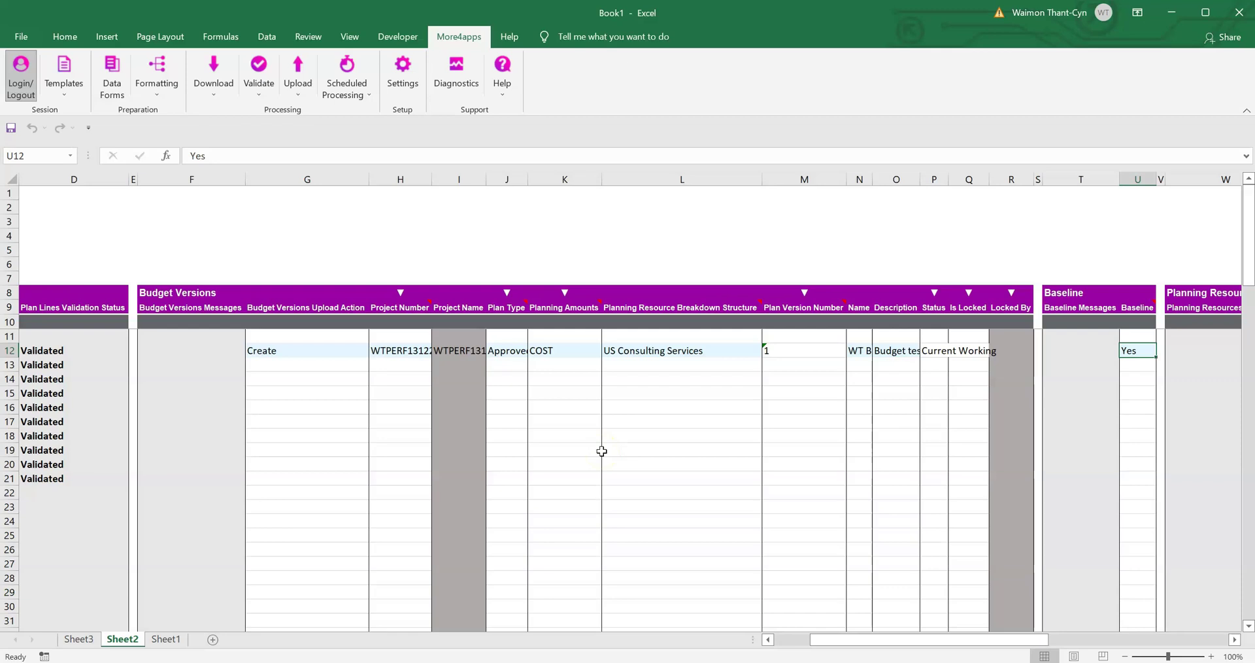
Step: Copy the project number from row 12 into cell H24 as download criteria
{"action": "left_click", "coordinate": [419, 351]}
{"action": "key", "text": "ctrl+c"}
{"action": "left_click", "coordinate": [416, 520]}
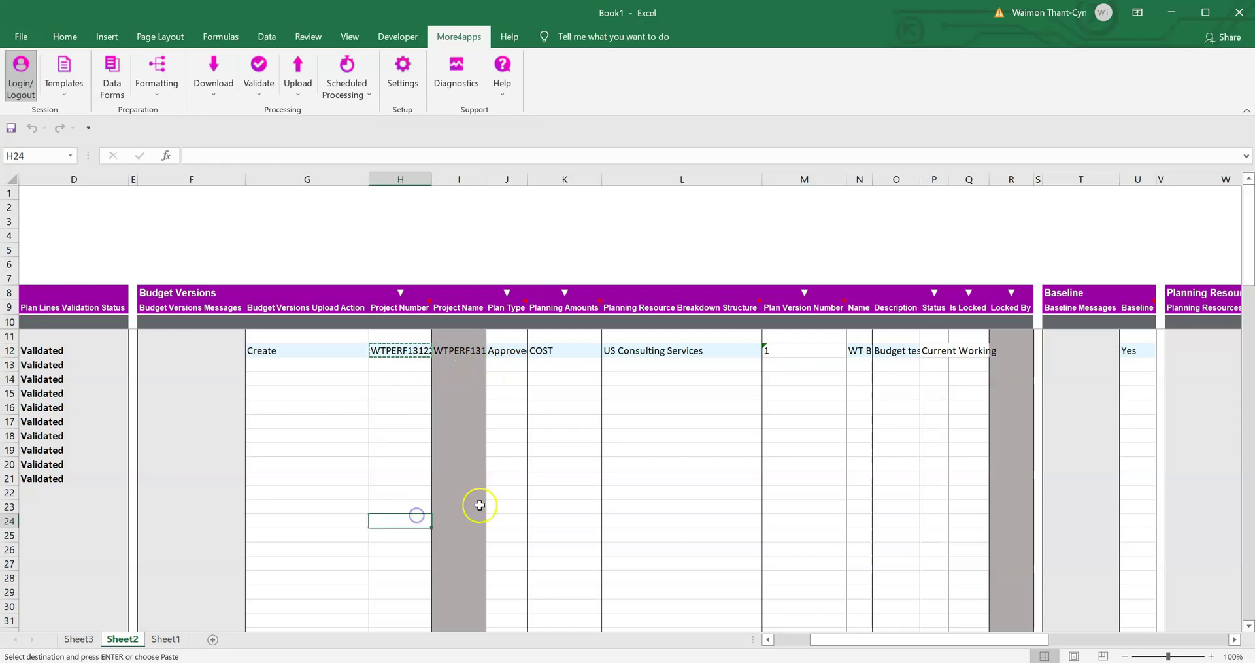
{"action": "key", "text": "ctrl+v"}
Step: Download the project's budget versions using the criteria in row 24, and clear the download criteria
{"action": "left_click", "coordinate": [214, 76]}
{"action": "left_click", "coordinate": [213, 172]}
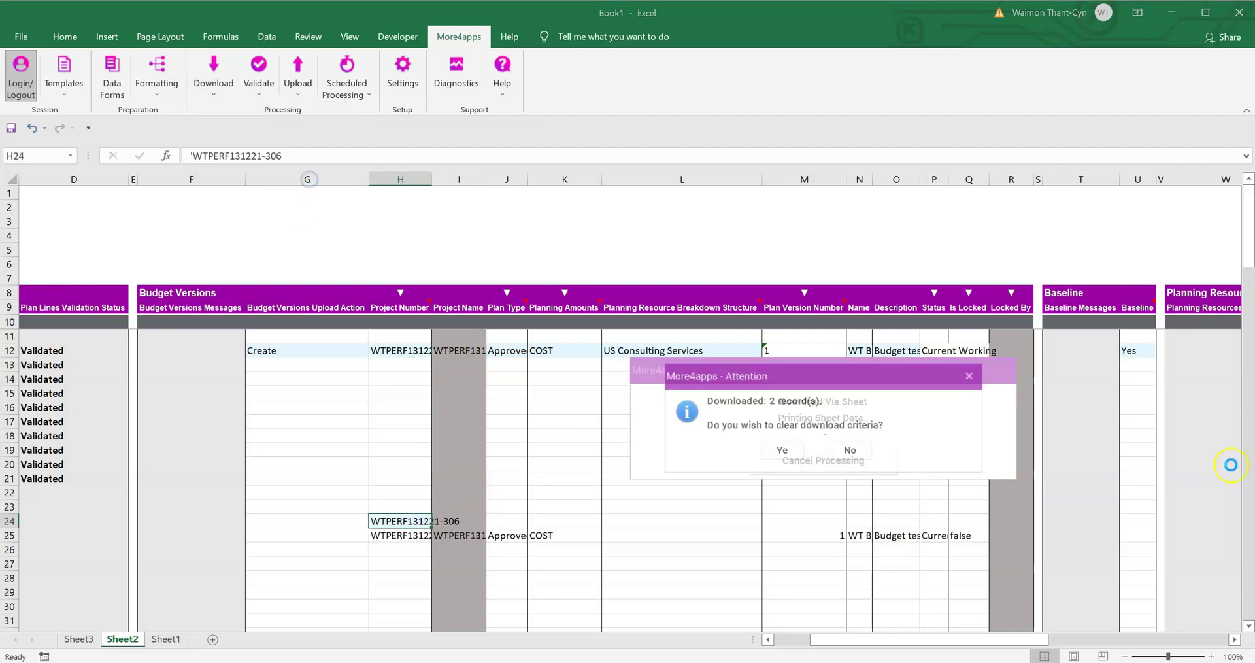
{"action": "left_click", "coordinate": [795, 437]}
{"action": "scroll", "coordinate": [795, 437], "scroll_direction": "down", "scroll_amount": 1}
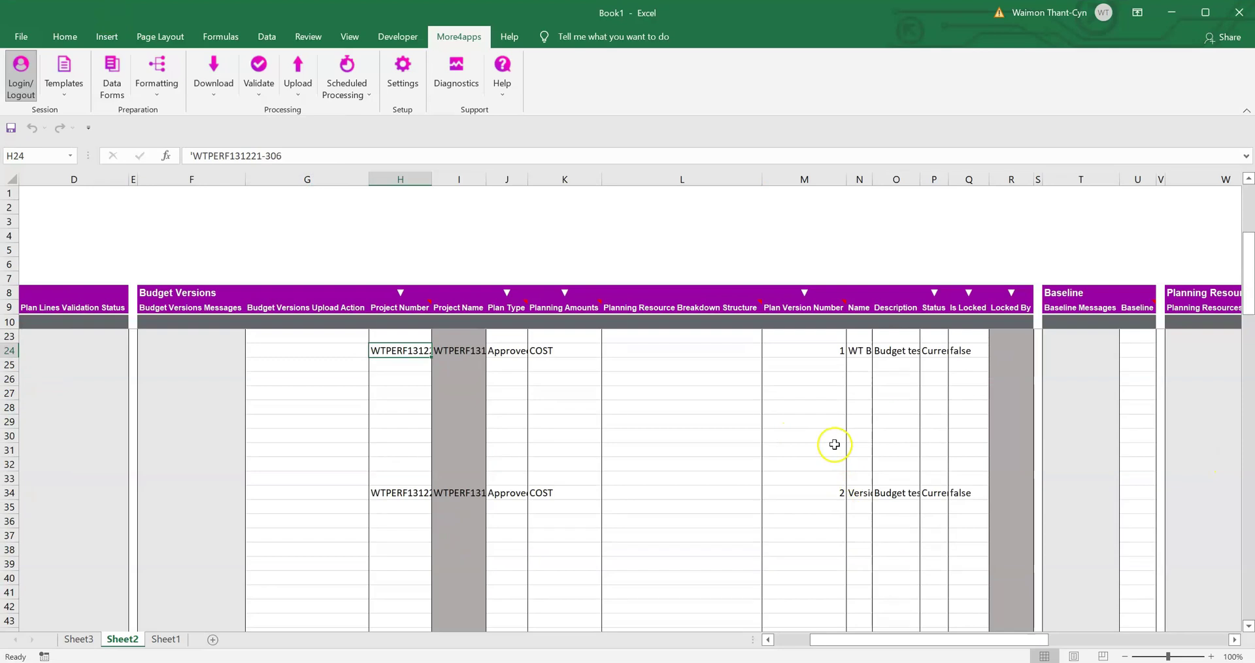
Step: Widen the Status column and compare the plan version numbers and statuses of the downloaded budgets in rows 24 and 34
{"action": "left_click", "coordinate": [813, 352]}
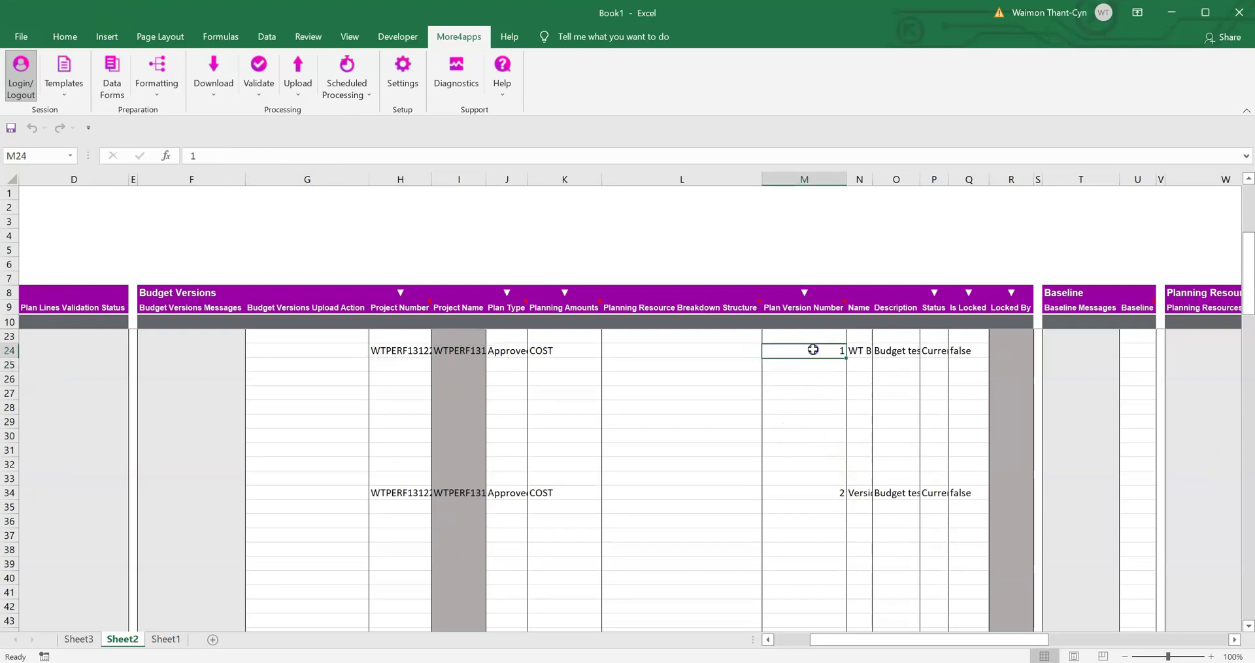
{"action": "left_click", "coordinate": [810, 494]}
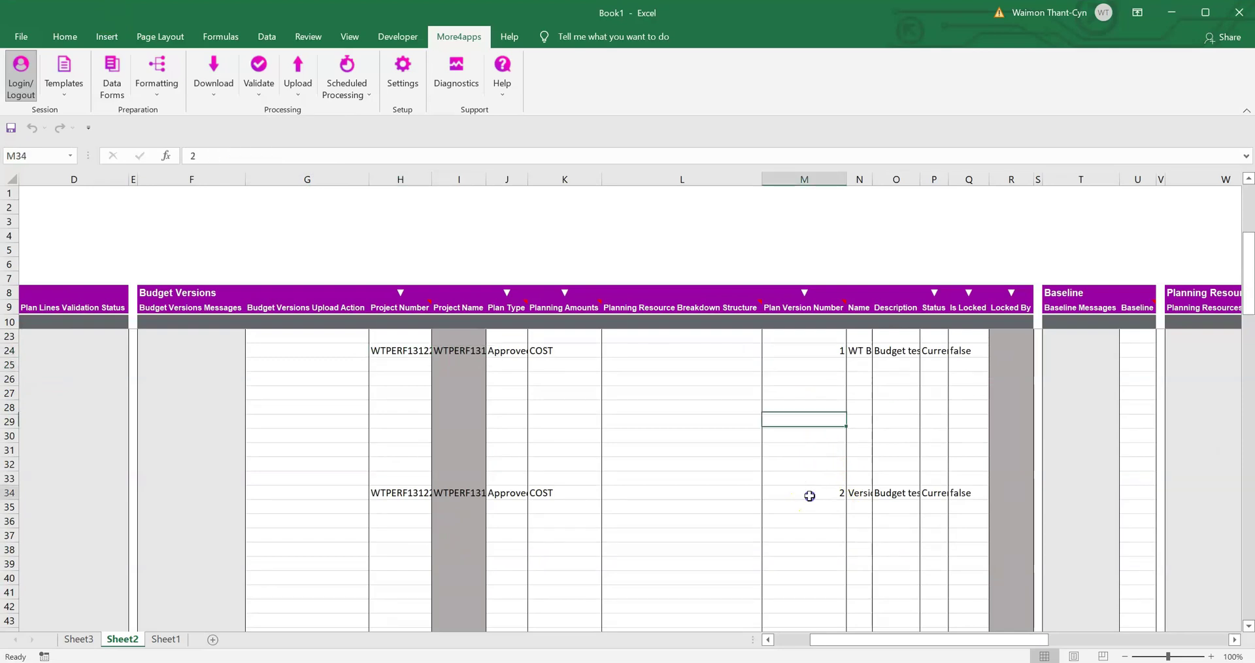
{"action": "double_click", "coordinate": [949, 182]}
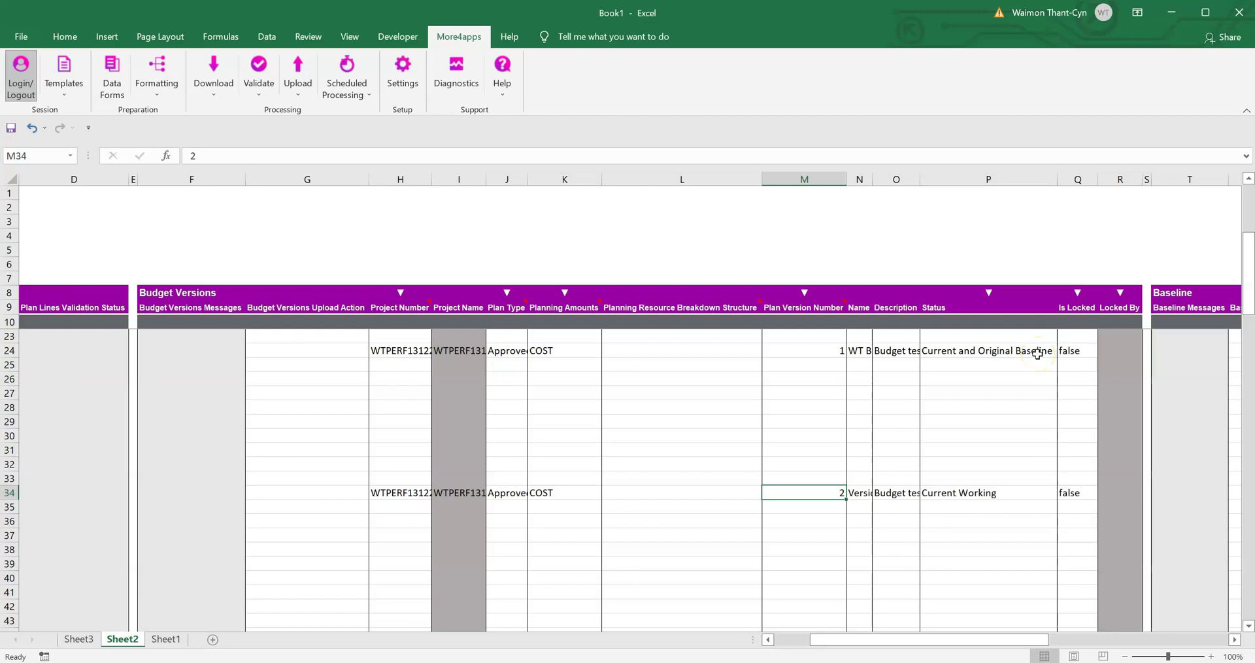
{"action": "left_click", "coordinate": [964, 495]}
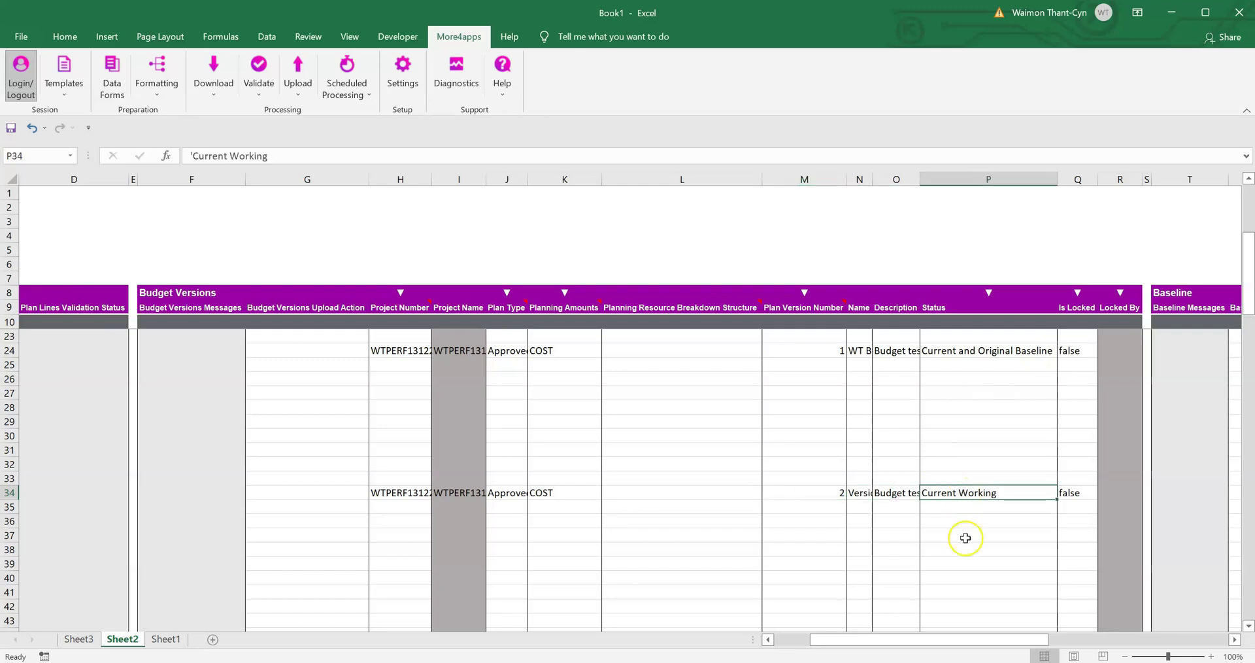
Step: Set the plan lines upload action to Update and the quantity to 65 for task 900.5 in row 39
{"action": "left_click_drag", "start_coordinate": [955, 642], "coordinate": [1110, 647]}
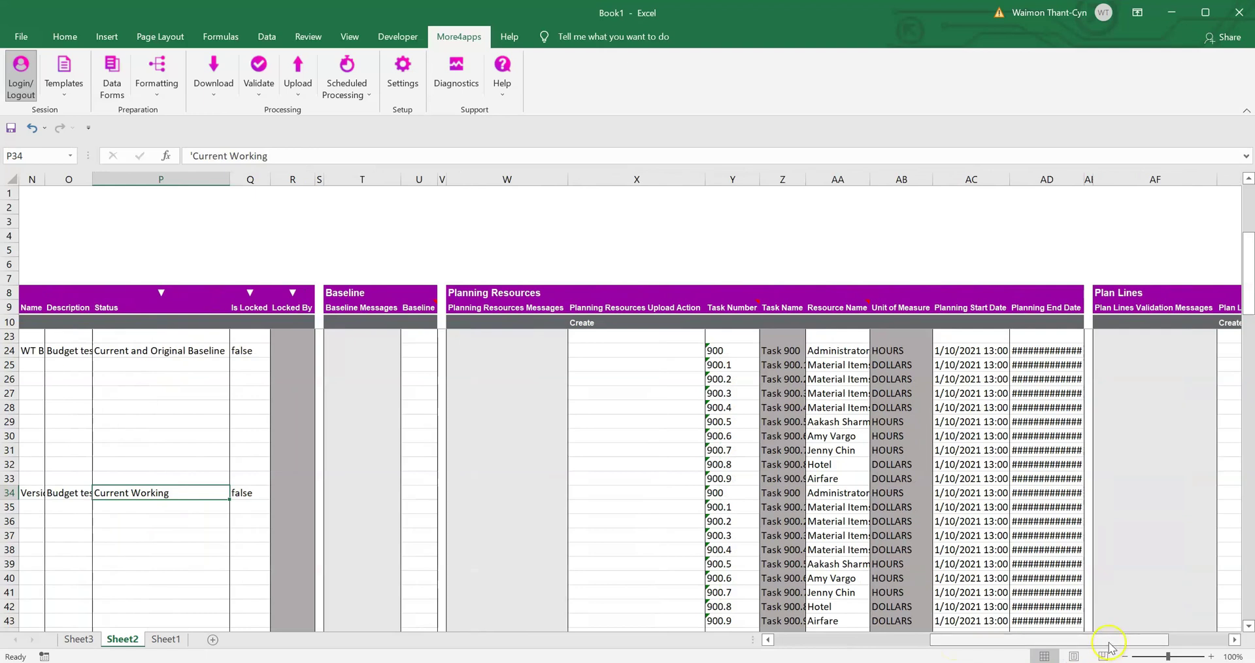
{"action": "left_click_drag", "start_coordinate": [1110, 644], "coordinate": [1190, 657]}
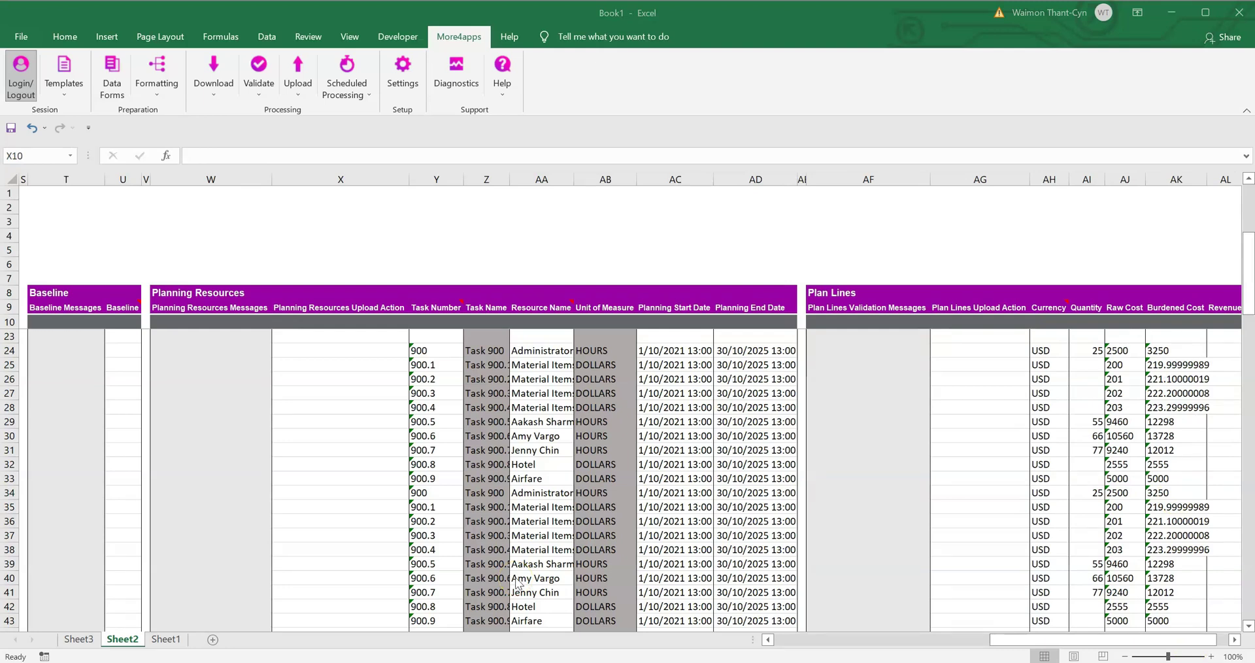
{"action": "left_click", "coordinate": [374, 558]}
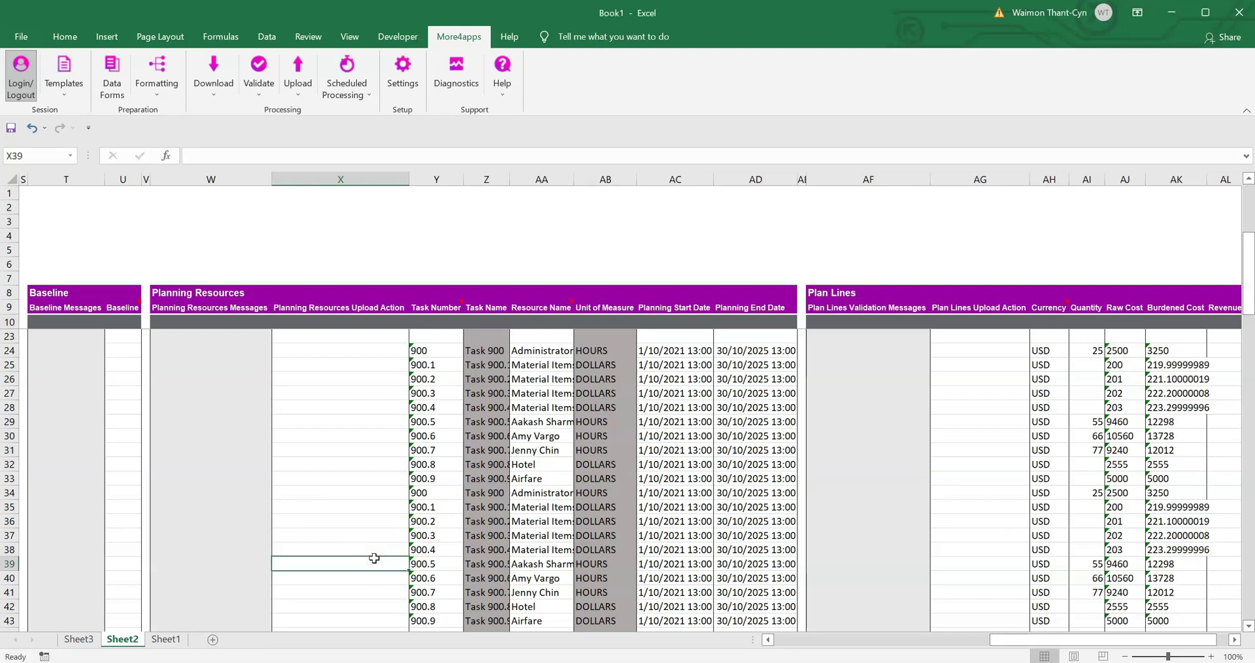
{"action": "left_click", "coordinate": [748, 567]}
{"action": "left_click", "coordinate": [1016, 565]}
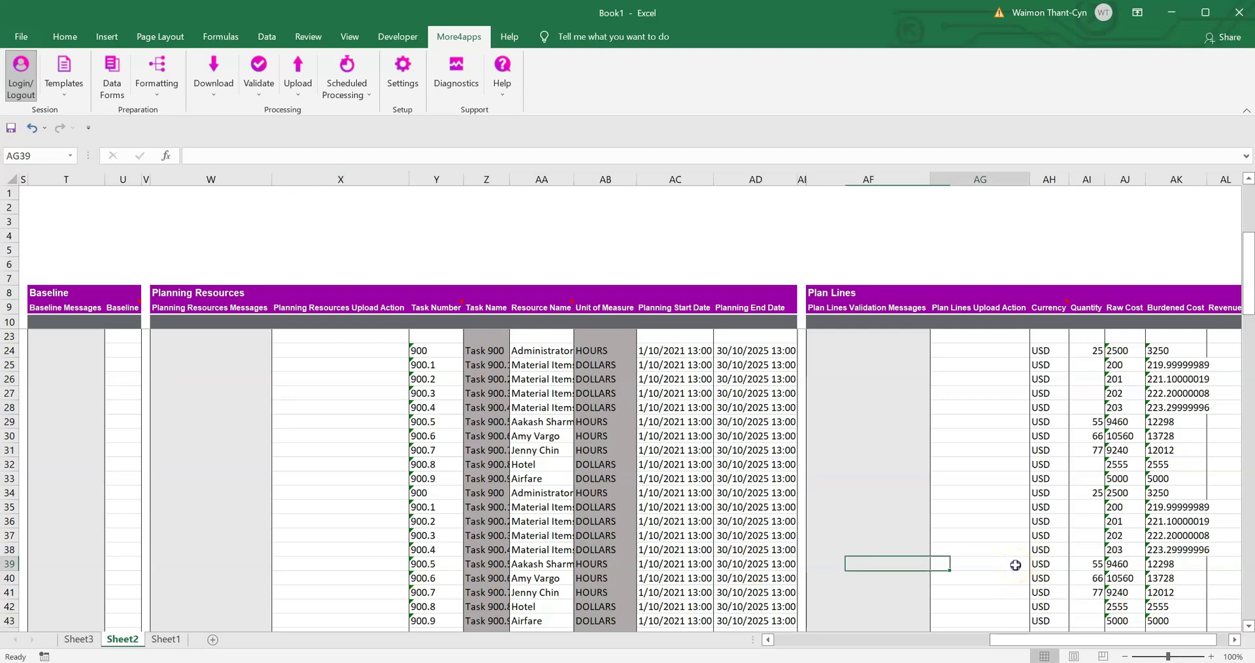
{"action": "type", "text": "Update"}
{"action": "key", "text": "Tab"}
{"action": "key", "text": "Tab"}
{"action": "type", "text": "65"}
Step: Clear the raw cost and burdened cost of task 900.5 in row 39
{"action": "key", "text": "Tab"}
{"action": "key", "text": "Delete"}
{"action": "key", "text": "Tab"}
{"action": "key", "text": "Delete"}
{"action": "key", "text": "Tab"}
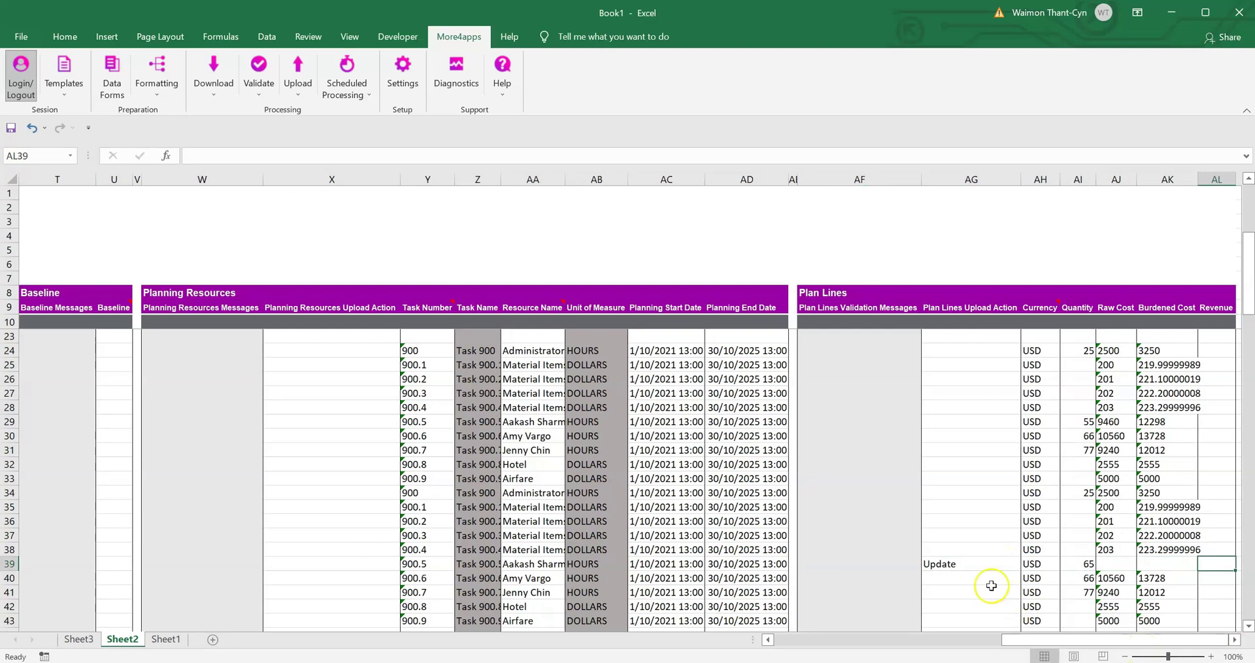
Step: Set the planning resources upload action to Update and the planning end date to 25/08/2024 for the Hotel resource in row 42
{"action": "left_click", "coordinate": [990, 578]}
{"action": "left_click", "coordinate": [390, 609]}
{"action": "type", "text": "Update"}
{"action": "left_click", "coordinate": [673, 608]}
{"action": "key", "text": "Tab"}
{"action": "type", "text": "25/08/2024"}
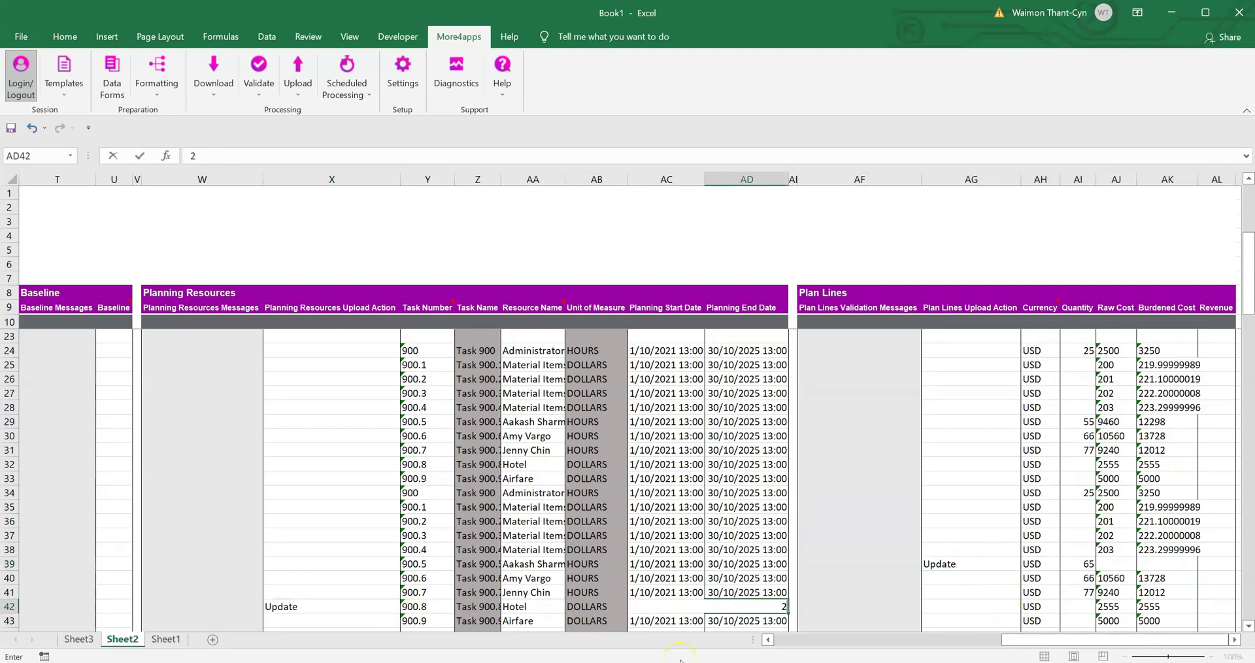
{"action": "key", "text": "Tab"}
Step: Upload only rows 39 to 42 and dismiss the processing notice
{"action": "left_click_drag", "start_coordinate": [393, 566], "coordinate": [1011, 605]}
{"action": "left_click", "coordinate": [298, 72]}
{"action": "left_click", "coordinate": [328, 113]}
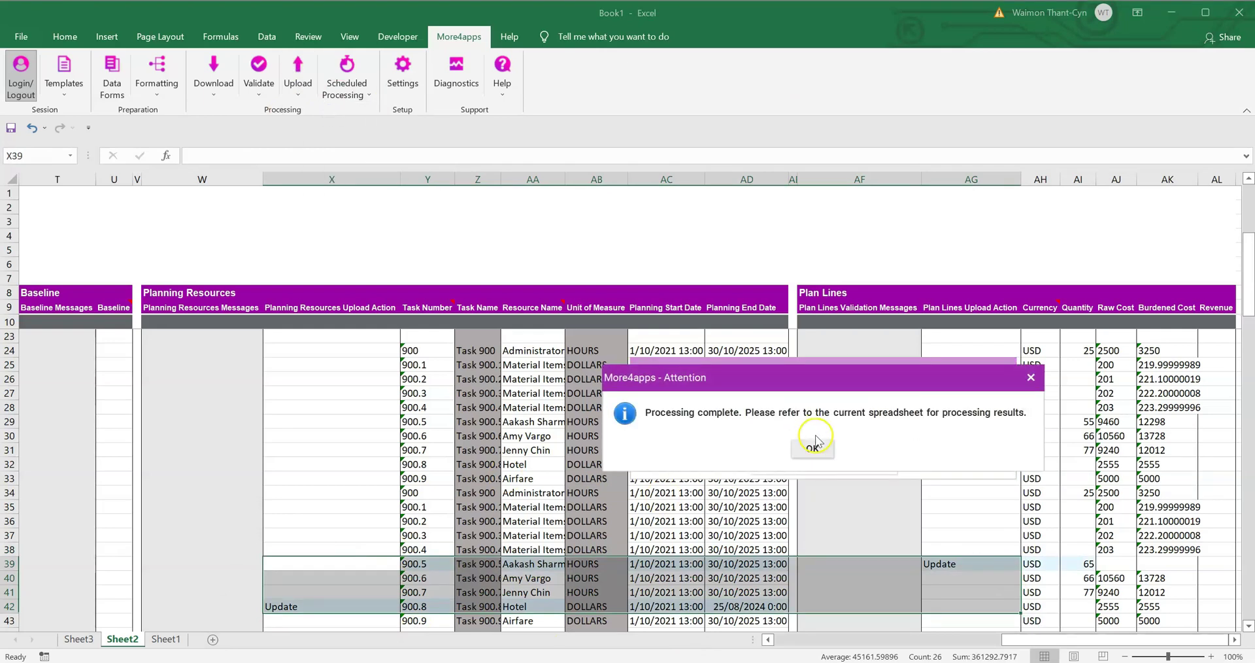
{"action": "left_click", "coordinate": [812, 448]}
Step: Examine the upload statuses of rows 39 and 42 and the plan version number in row 34
{"action": "left_click_drag", "start_coordinate": [1080, 641], "coordinate": [839, 644]}
{"action": "scroll", "coordinate": [975, 386], "scroll_direction": "down", "scroll_amount": 3}
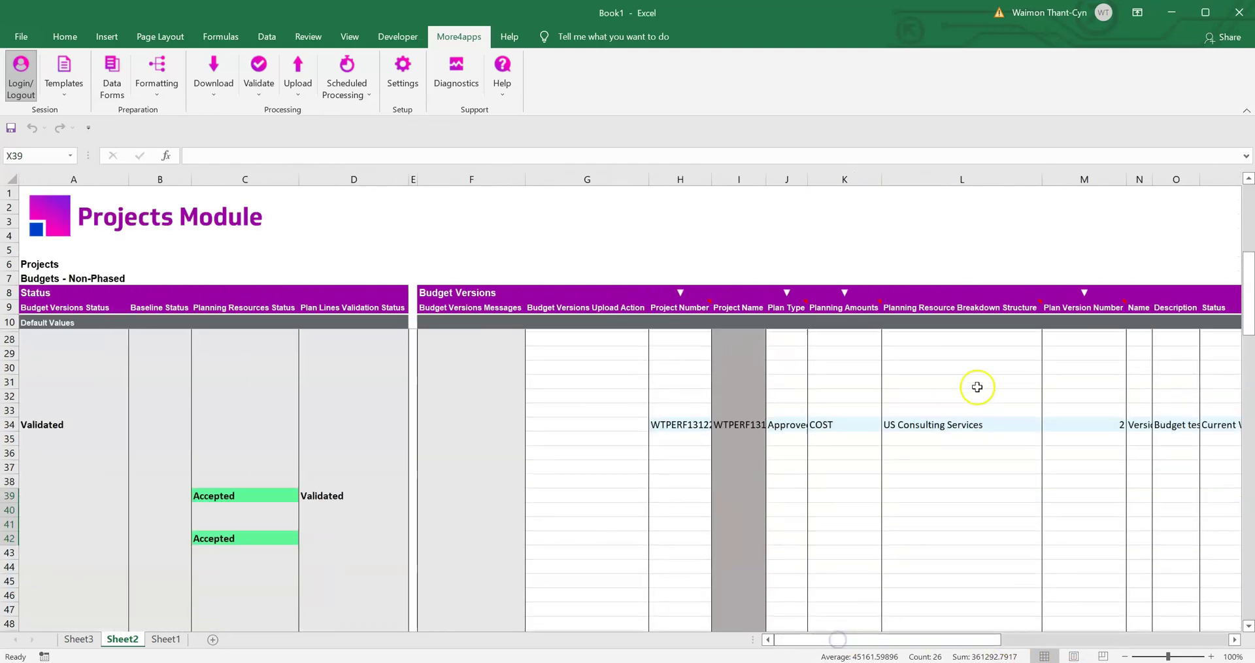
{"action": "scroll", "coordinate": [977, 388], "scroll_direction": "up", "scroll_amount": 1}
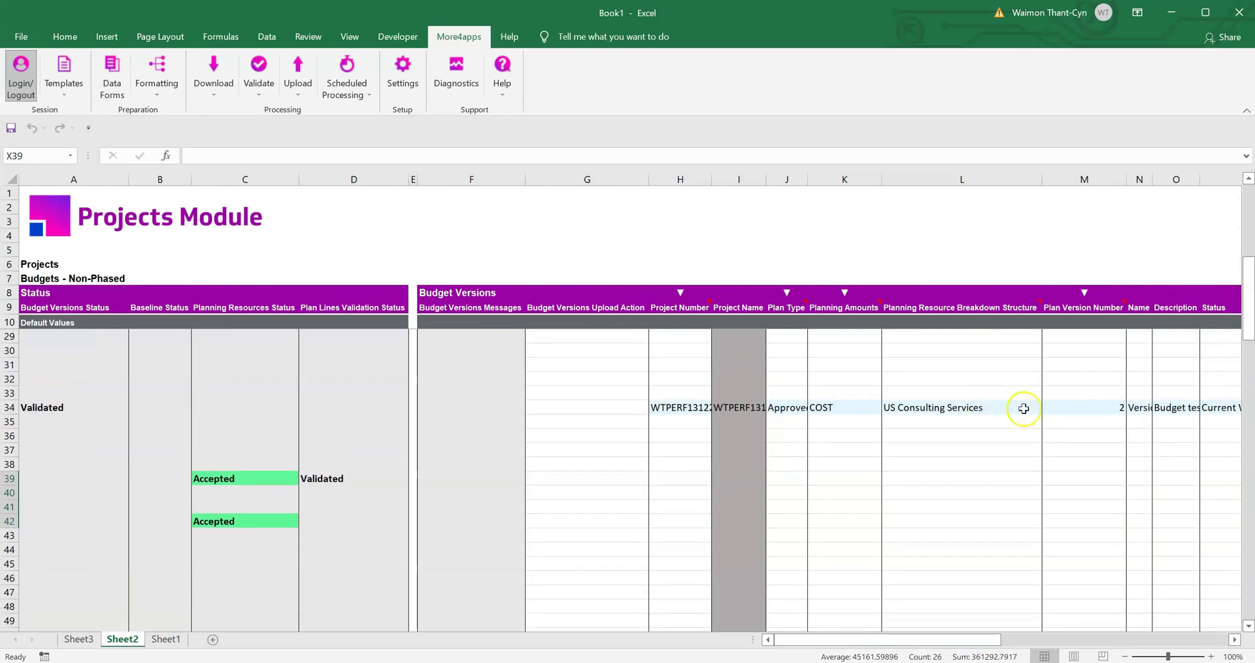
{"action": "left_click", "coordinate": [1115, 406]}
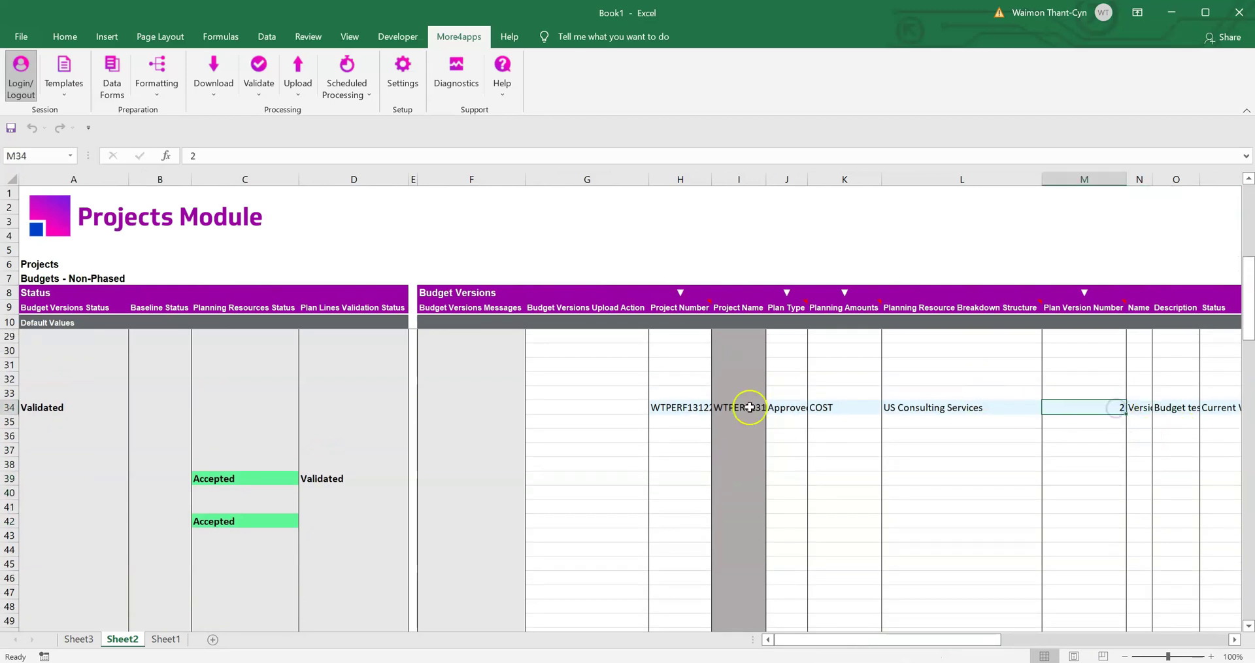
Step: Copy the budget version criteria from H34:M34 into row 49 and download that version via the sheet
{"action": "left_click_drag", "start_coordinate": [700, 406], "coordinate": [1073, 410]}
{"action": "key", "text": "ctrl+c"}
{"action": "scroll", "coordinate": [1009, 496], "scroll_direction": "down", "scroll_amount": 3}
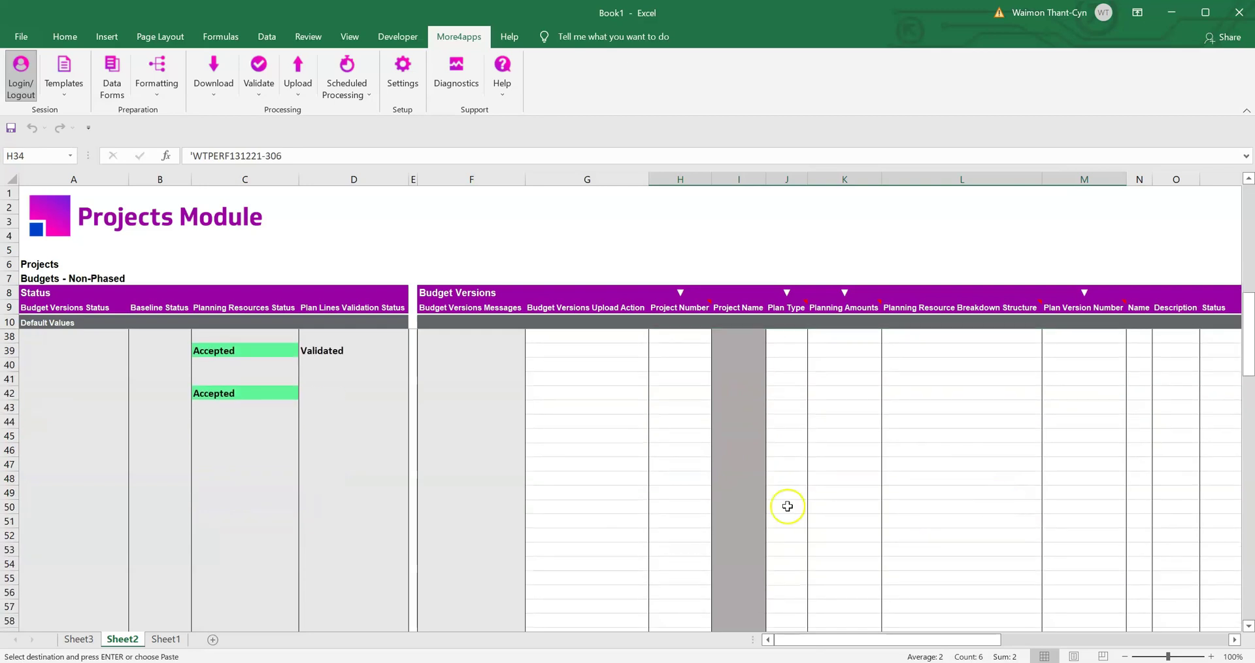
{"action": "left_click", "coordinate": [684, 494]}
{"action": "key", "text": "ctrl+v"}
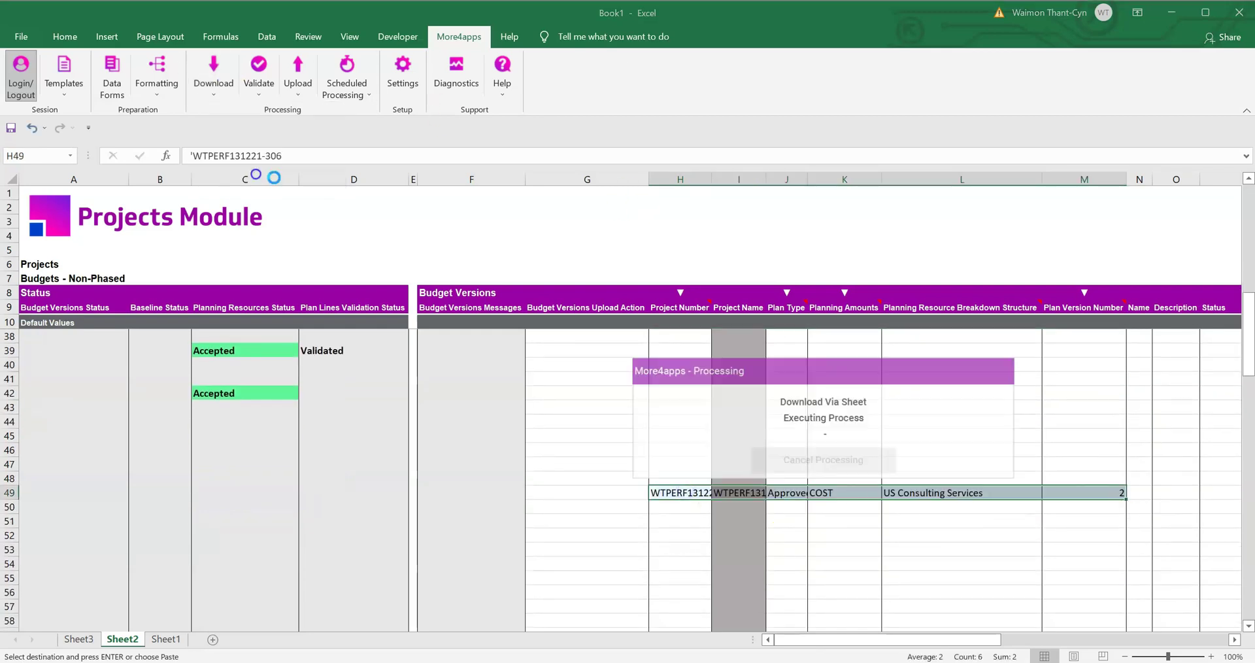
{"action": "left_click", "coordinate": [779, 451]}
Step: Compare the downloaded planning end date of task 900.8 and the quantity of task 900.5 with the updates in rows 42 and 39
{"action": "scroll", "coordinate": [1069, 452], "scroll_direction": "down", "scroll_amount": 1}
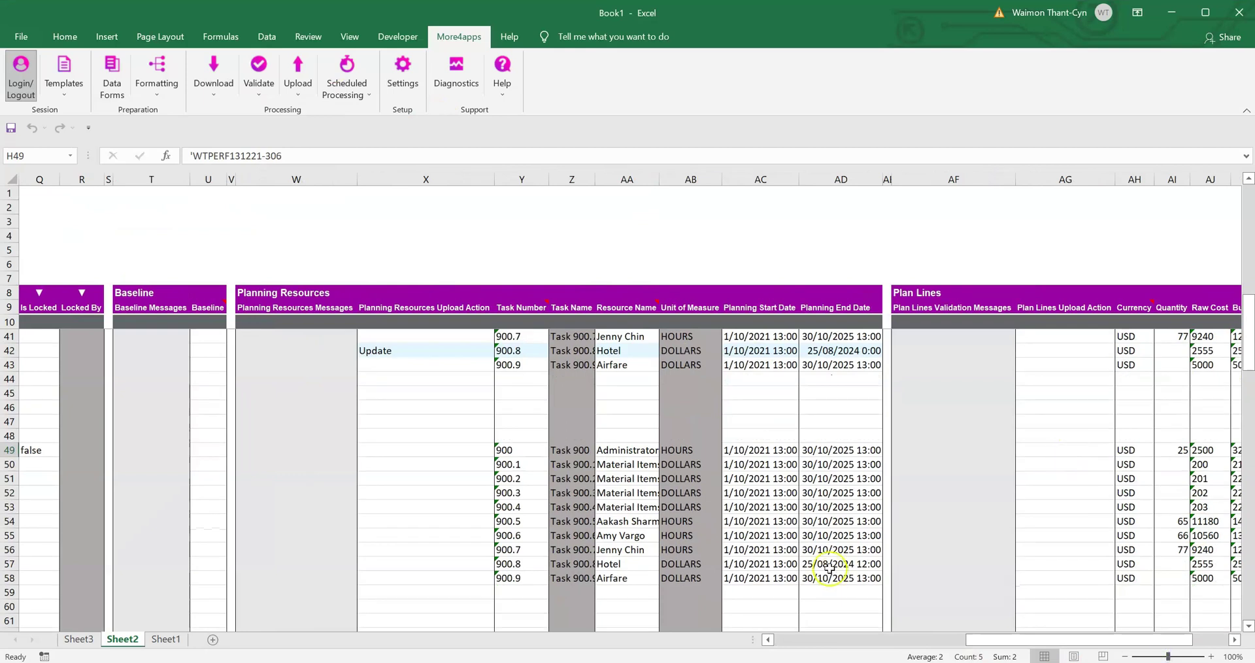
{"action": "left_click", "coordinate": [830, 564]}
{"action": "left_click_drag", "start_coordinate": [1151, 641], "coordinate": [1194, 566]}
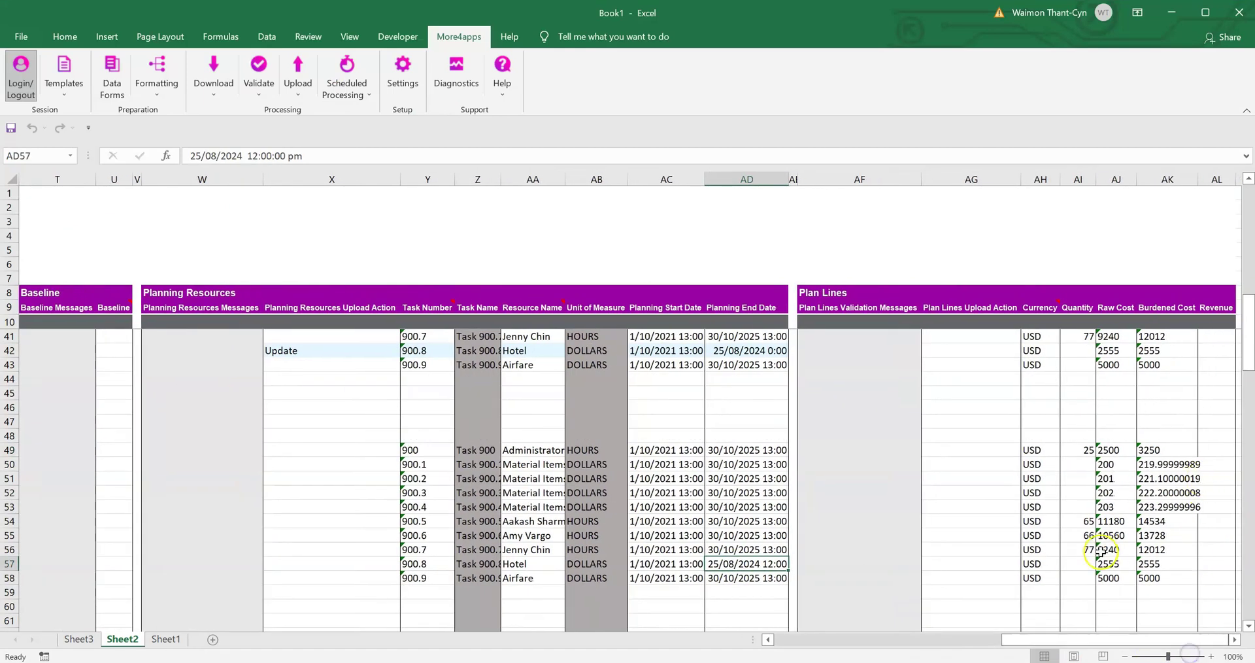
{"action": "scroll", "coordinate": [1105, 494], "scroll_direction": "up", "scroll_amount": 1}
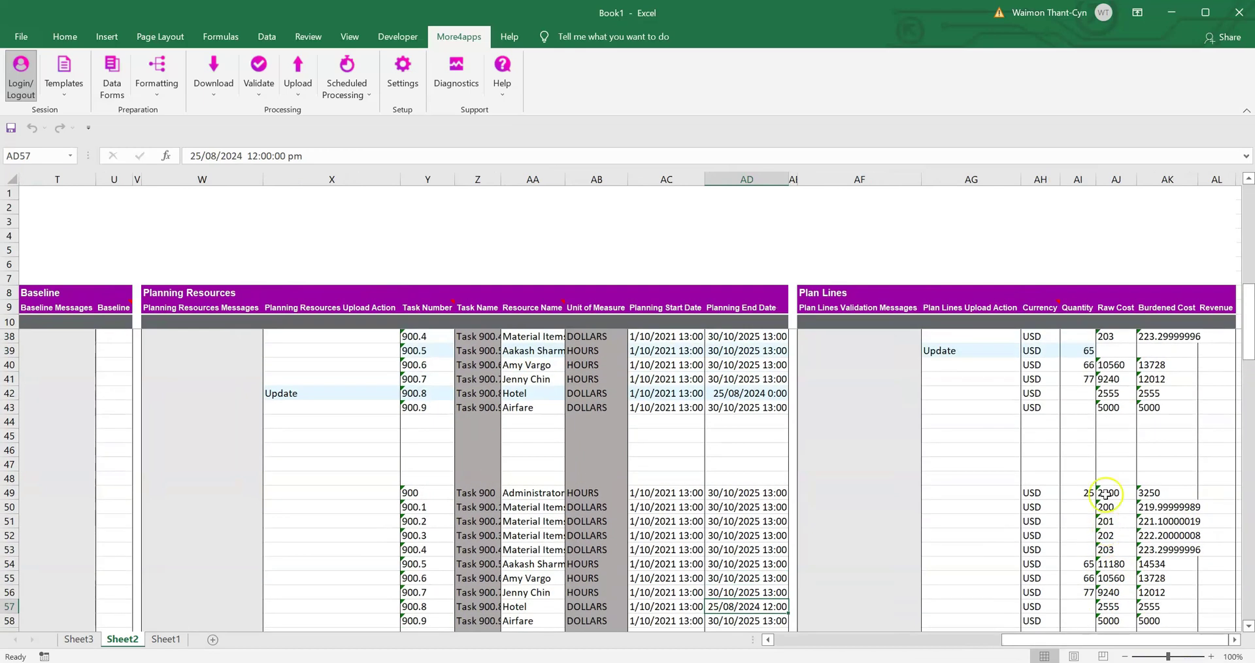
{"action": "left_click", "coordinate": [1079, 351]}
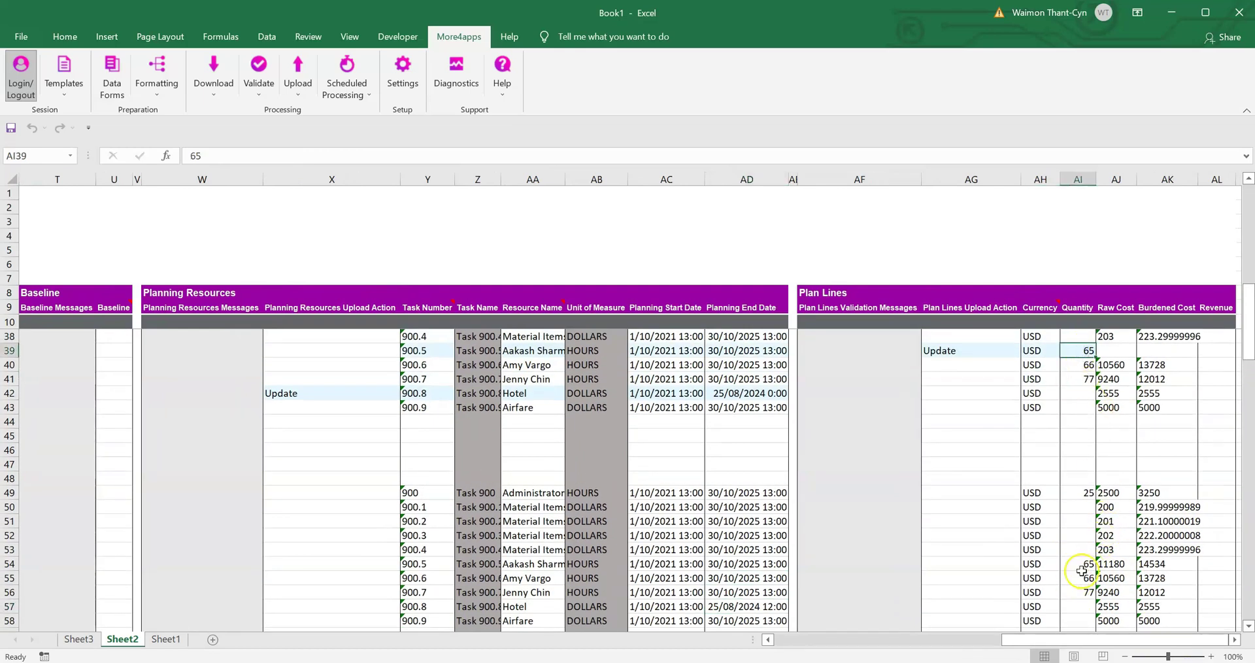
{"action": "left_click", "coordinate": [1082, 567]}
Step: Examine the planning resources and plan lines upload action columns for the downloaded tasks in rows 49 to 58
{"action": "left_click_drag", "start_coordinate": [1164, 644], "coordinate": [1150, 644]}
{"action": "scroll", "coordinate": [1086, 553], "scroll_direction": "down", "scroll_amount": 3}
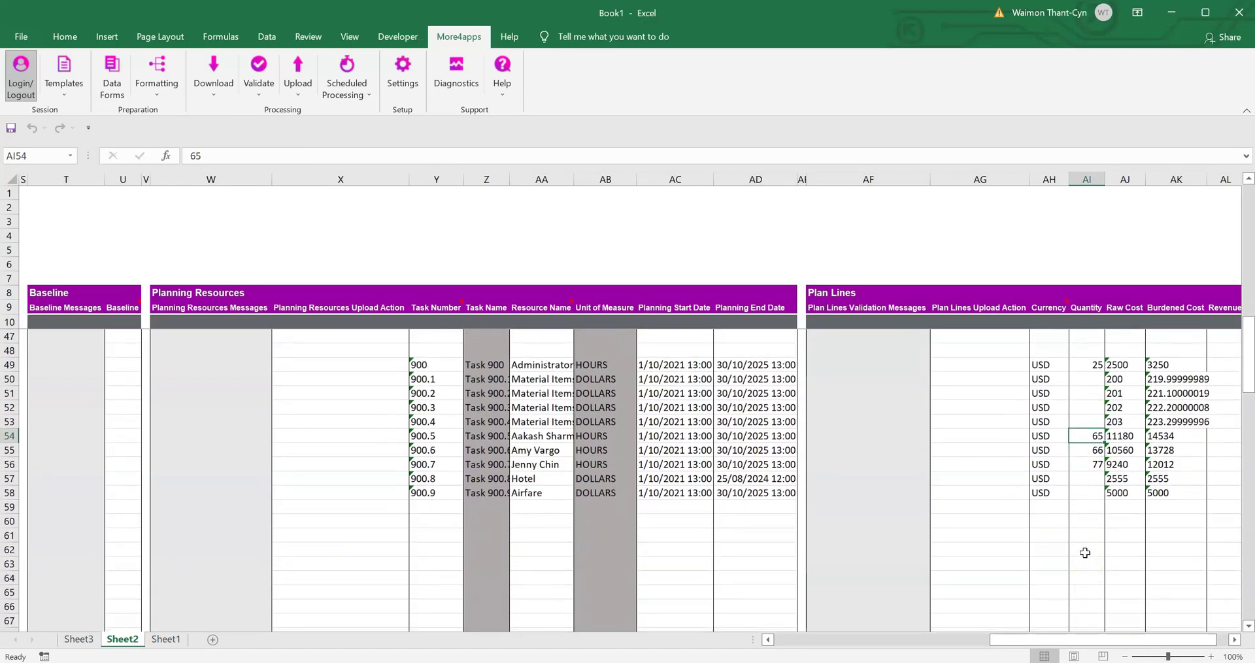
{"action": "left_click", "coordinate": [392, 457]}
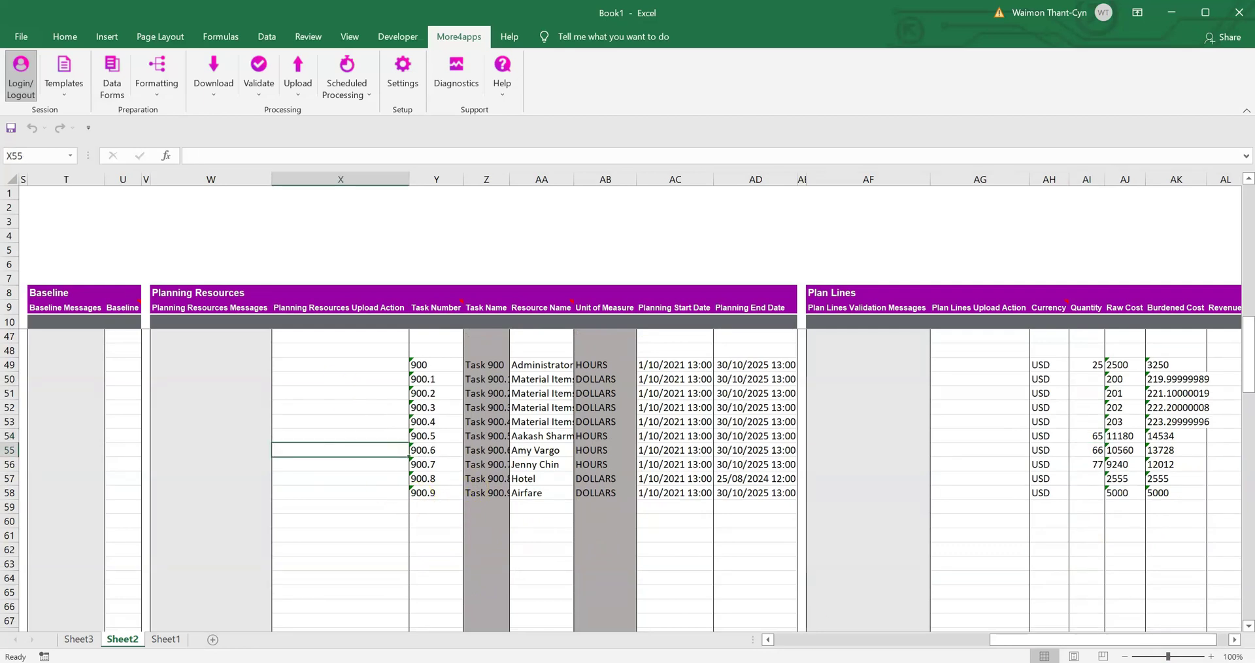
{"action": "left_click", "coordinate": [1035, 644]}
{"action": "left_click", "coordinate": [980, 461]}
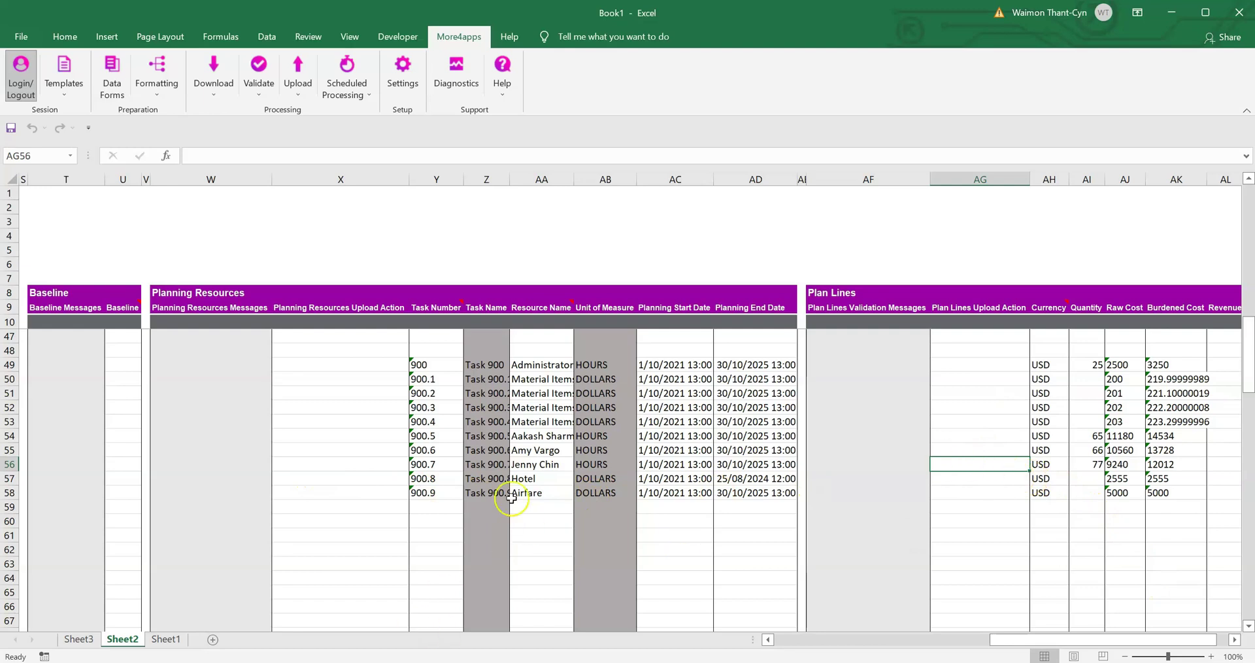
Step: Set the planning resources upload action to Delete for tasks 900.7, 900.8 and 900.9 in rows 56 to 58
{"action": "left_click", "coordinate": [307, 461]}
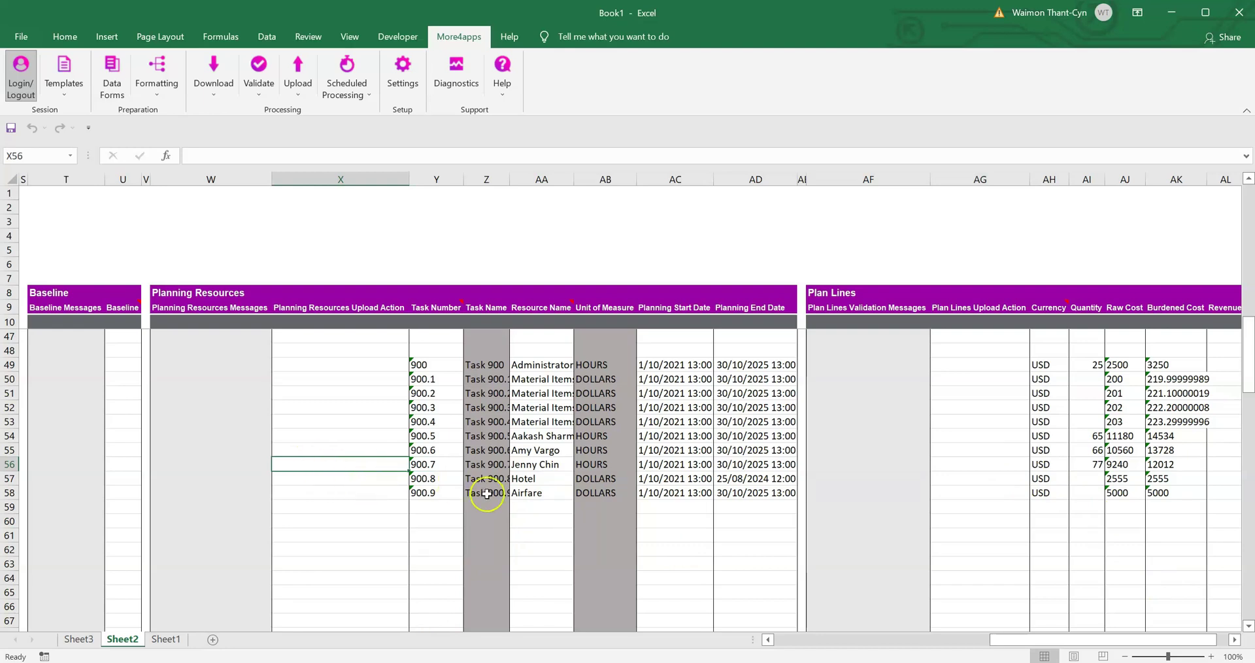
{"action": "type", "text": "De;e"}
{"action": "type", "text": "lete"}
{"action": "key", "text": "Return"}
{"action": "type", "text": "Delete"}
{"action": "key", "text": "Return"}
{"action": "type", "text": "De"}
{"action": "key", "text": "Return"}
Step: Upload only the Delete rows 56 to 58 and check their planning resources status
{"action": "left_click_drag", "start_coordinate": [328, 464], "coordinate": [336, 494]}
{"action": "left_click", "coordinate": [297, 74]}
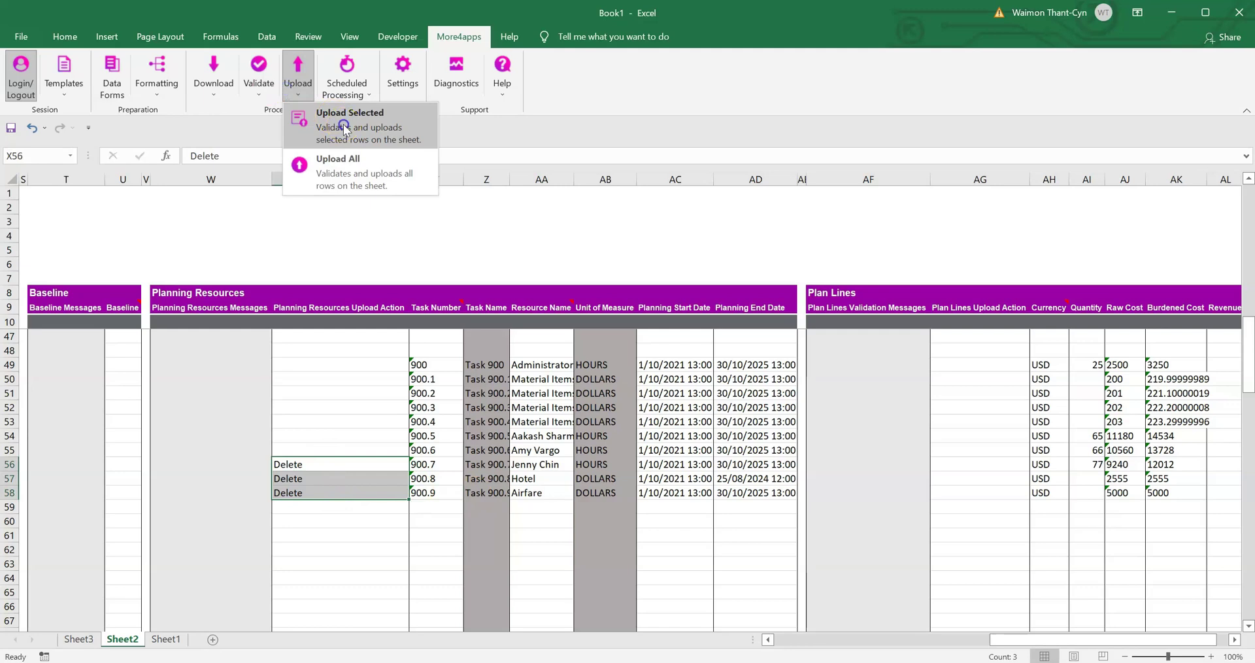
{"action": "left_click", "coordinate": [344, 129]}
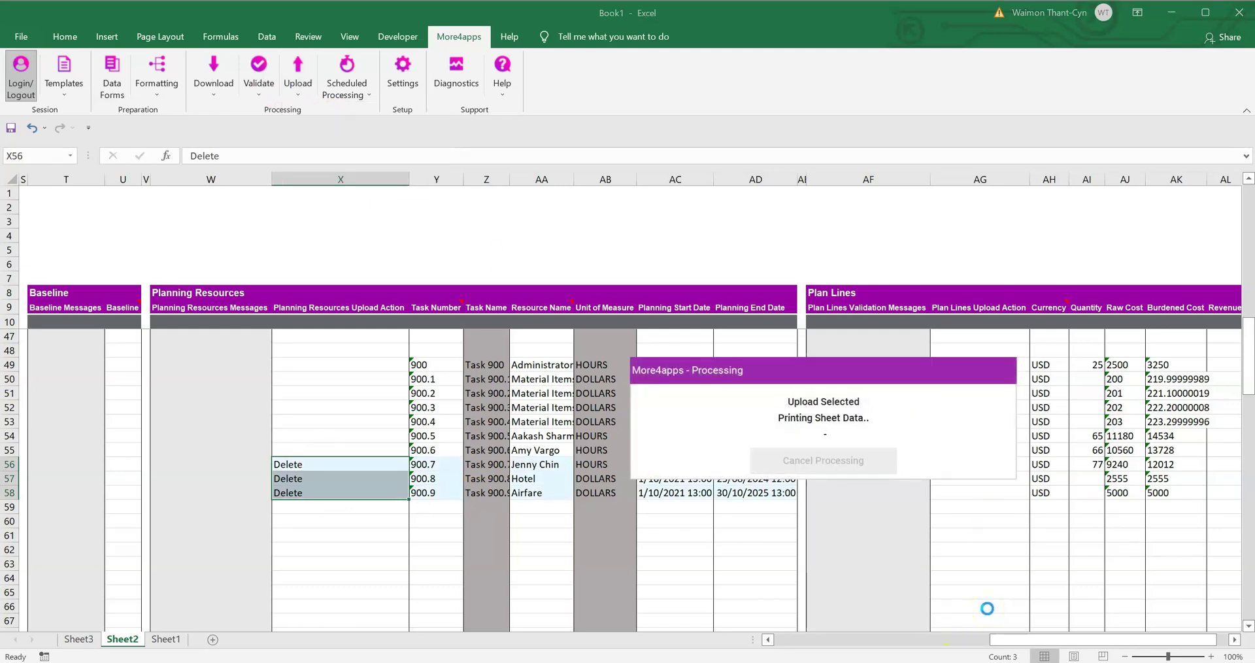
{"action": "left_click", "coordinate": [814, 442]}
{"action": "left_click_drag", "start_coordinate": [1033, 635], "coordinate": [764, 657]}
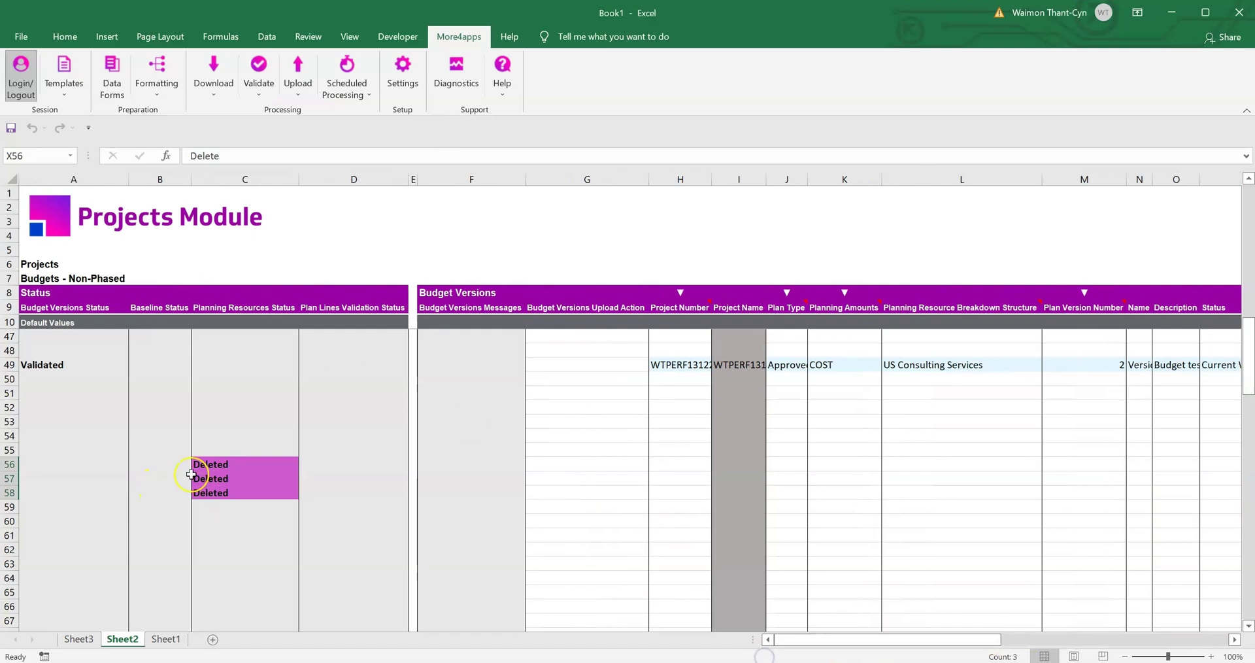
Step: Copy the budget version criteria from H49:M49 into row 65, download via the sheet, and check the task list
{"action": "left_click_drag", "start_coordinate": [687, 365], "coordinate": [1068, 363]}
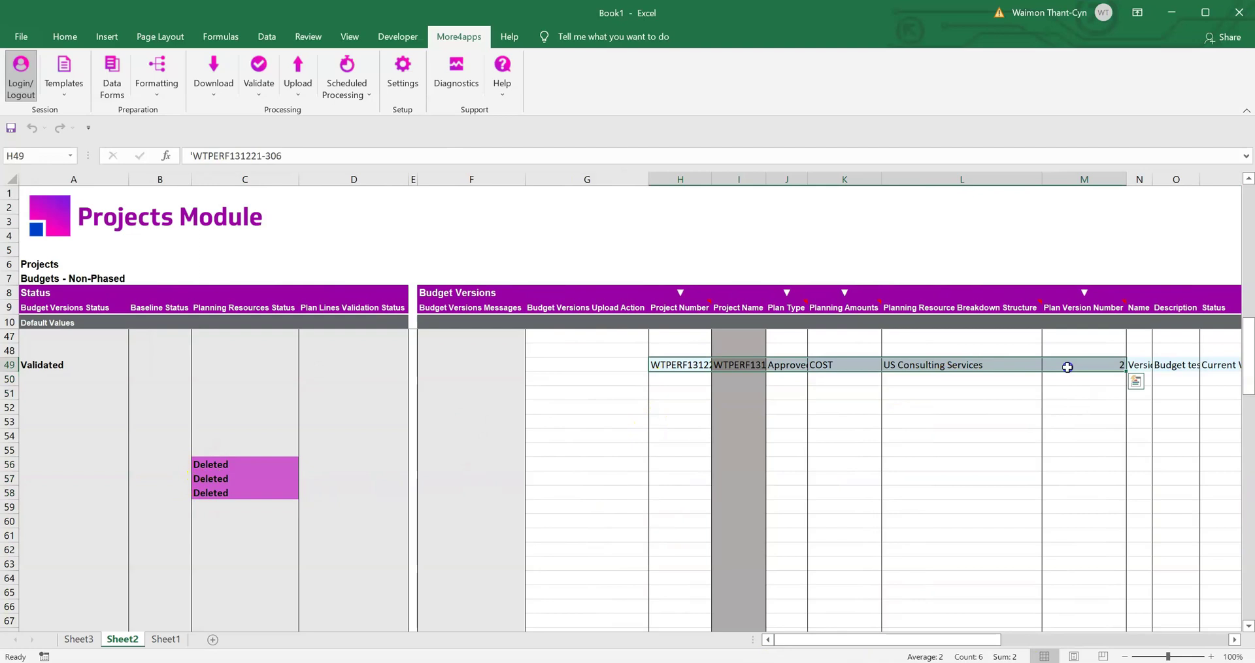
{"action": "key", "text": "ctrl+c"}
{"action": "left_click", "coordinate": [687, 591]}
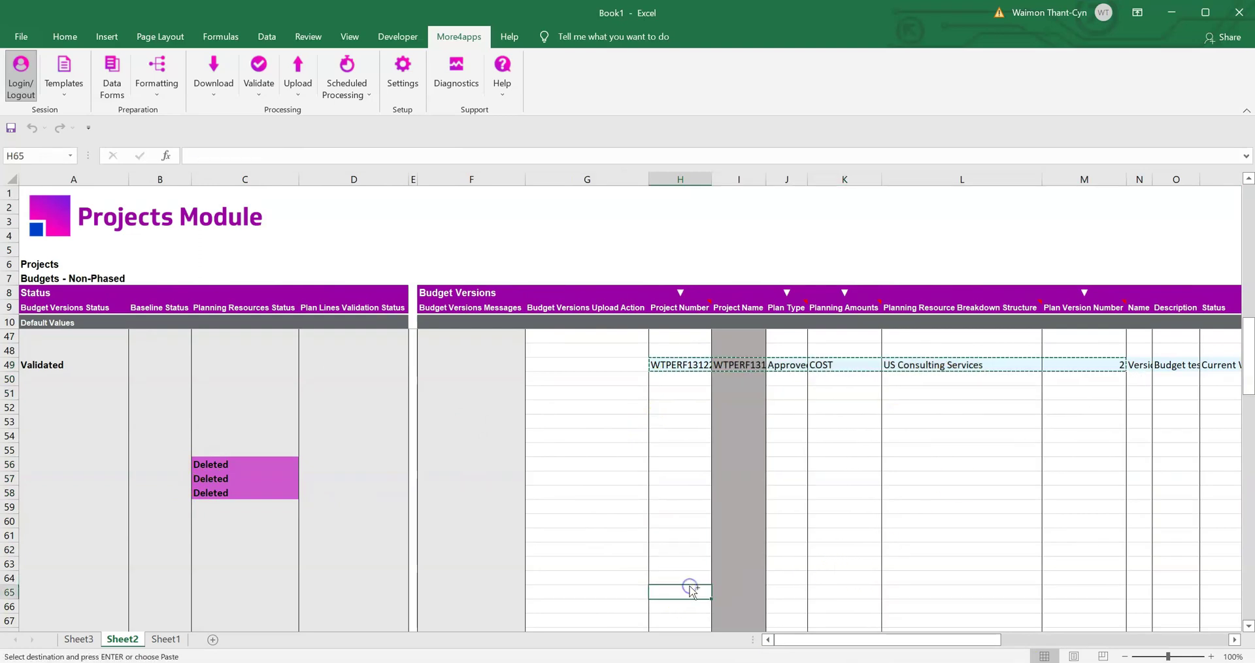
{"action": "key", "text": "ctrl+v"}
{"action": "left_click", "coordinate": [213, 72]}
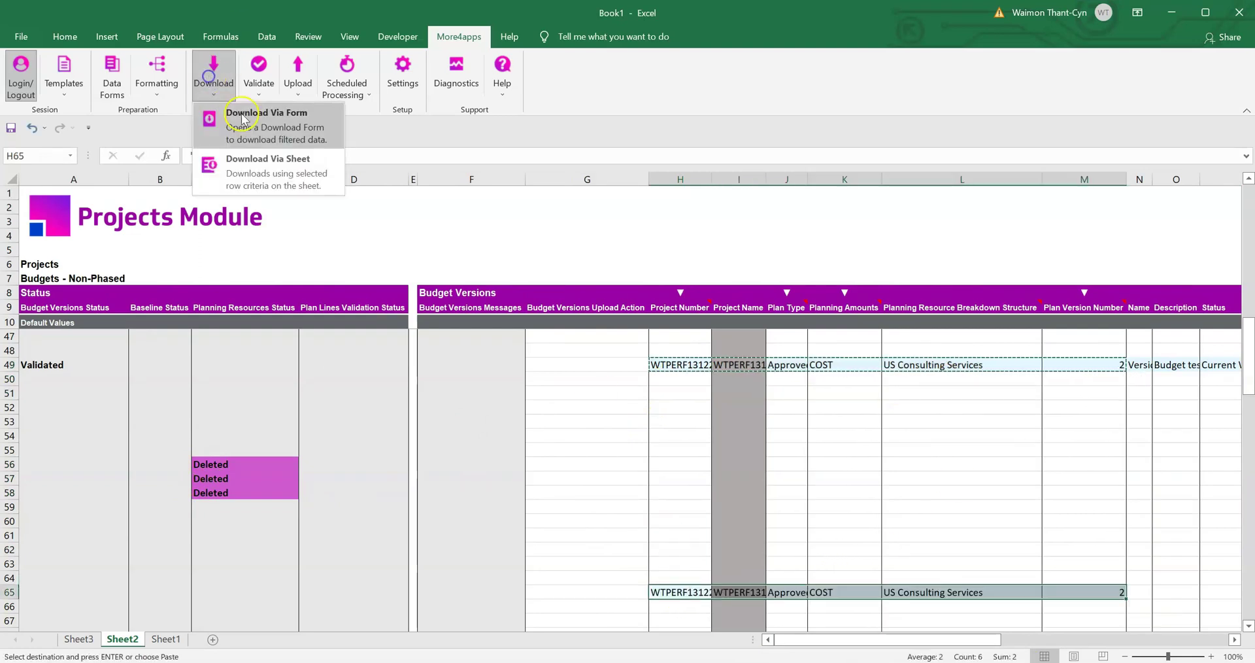
{"action": "left_click", "coordinate": [229, 157]}
{"action": "left_click", "coordinate": [779, 451]}
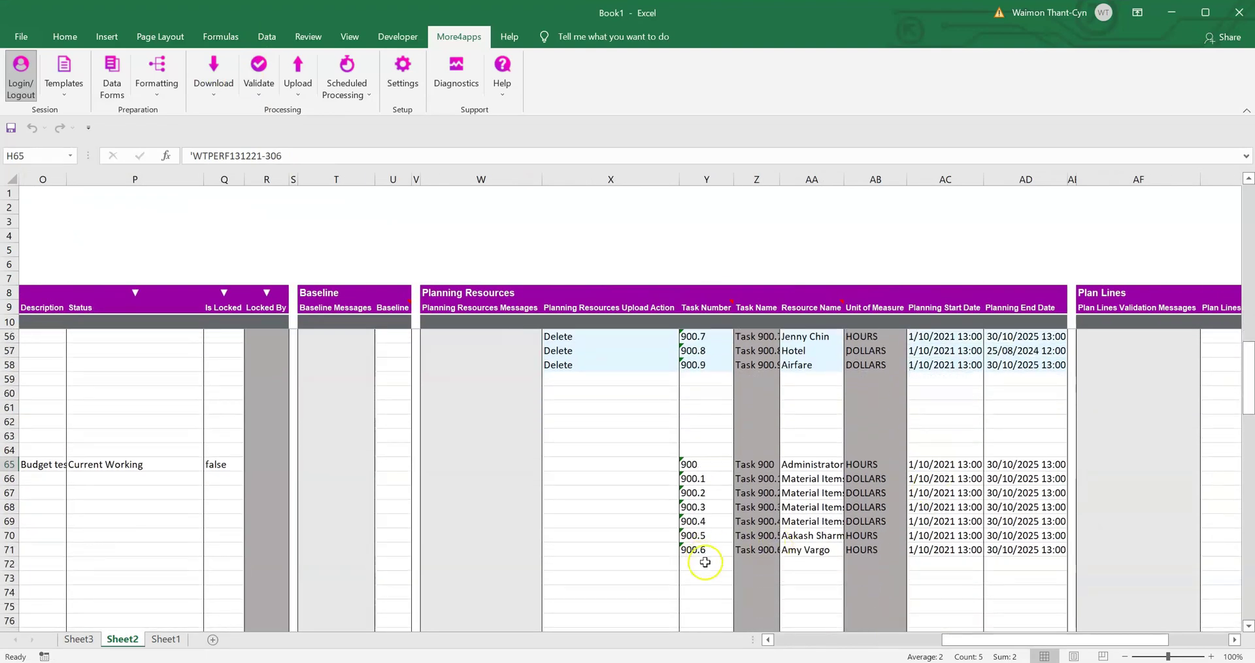
{"action": "left_click_drag", "start_coordinate": [718, 563], "coordinate": [725, 587]}
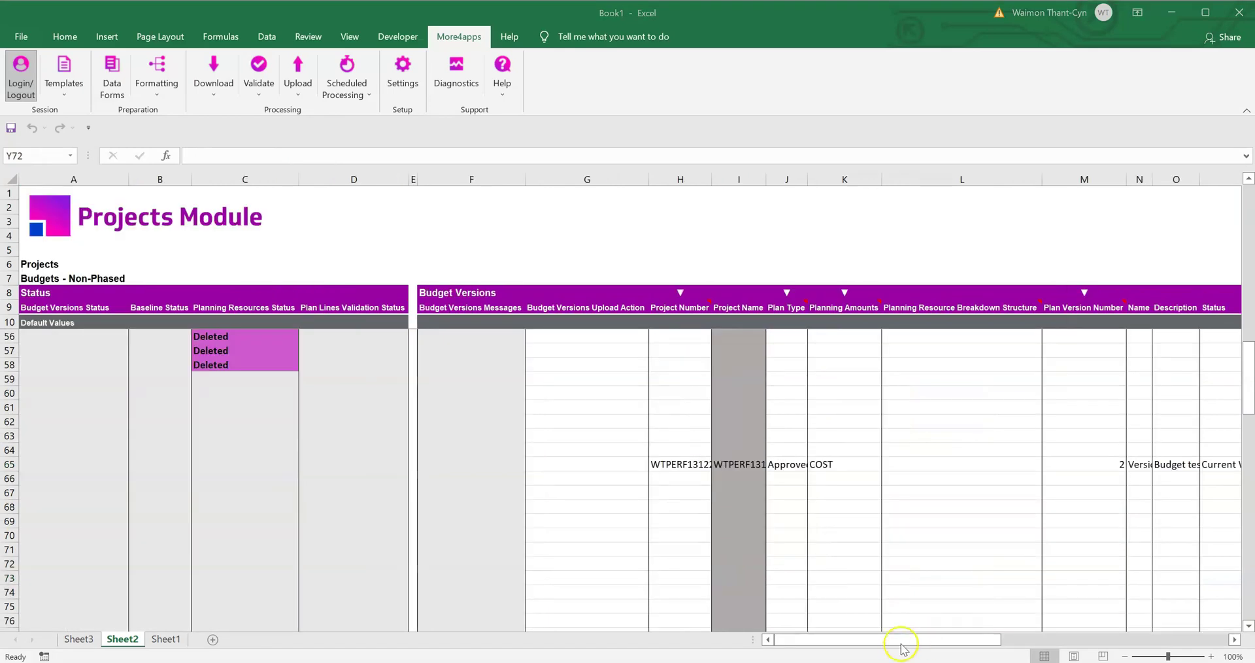
Step: Set the budget versions upload action in G65 to Delete
{"action": "left_click", "coordinate": [607, 467]}
{"action": "type", "text": "Delete"}
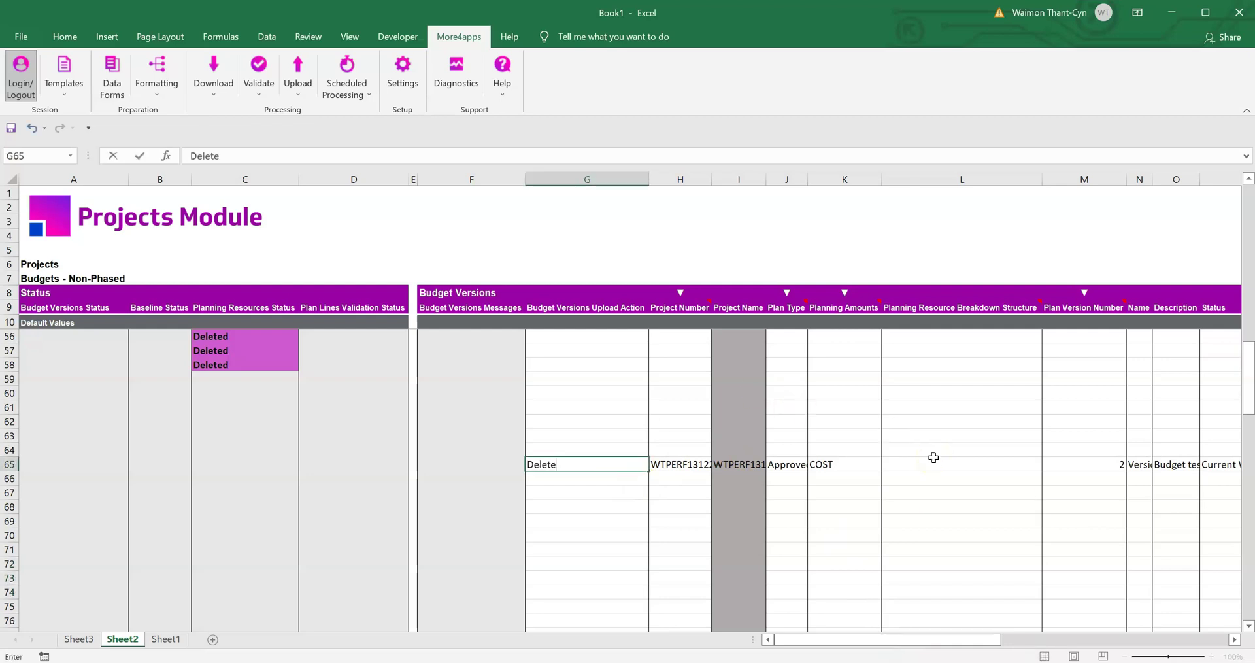
{"action": "left_click", "coordinate": [869, 550]}
Step: Upload only the selected Delete row 65 to remove the budget version, and close the completion notice
{"action": "left_click", "coordinate": [621, 465]}
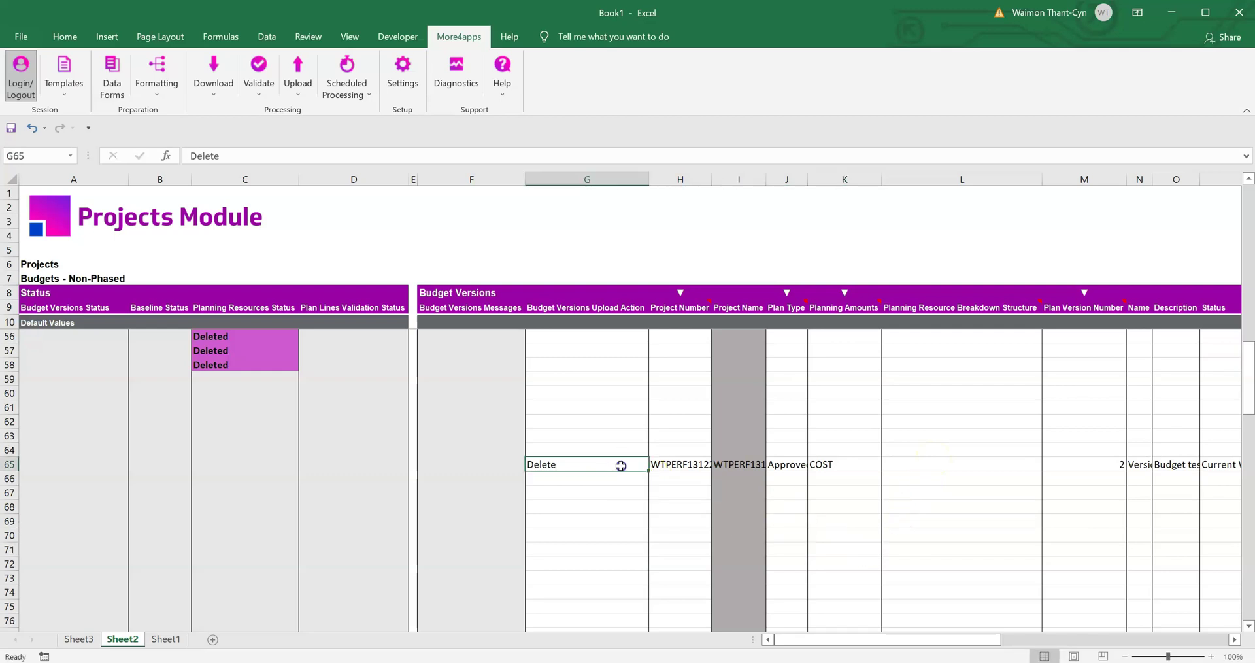
{"action": "left_click", "coordinate": [297, 71]}
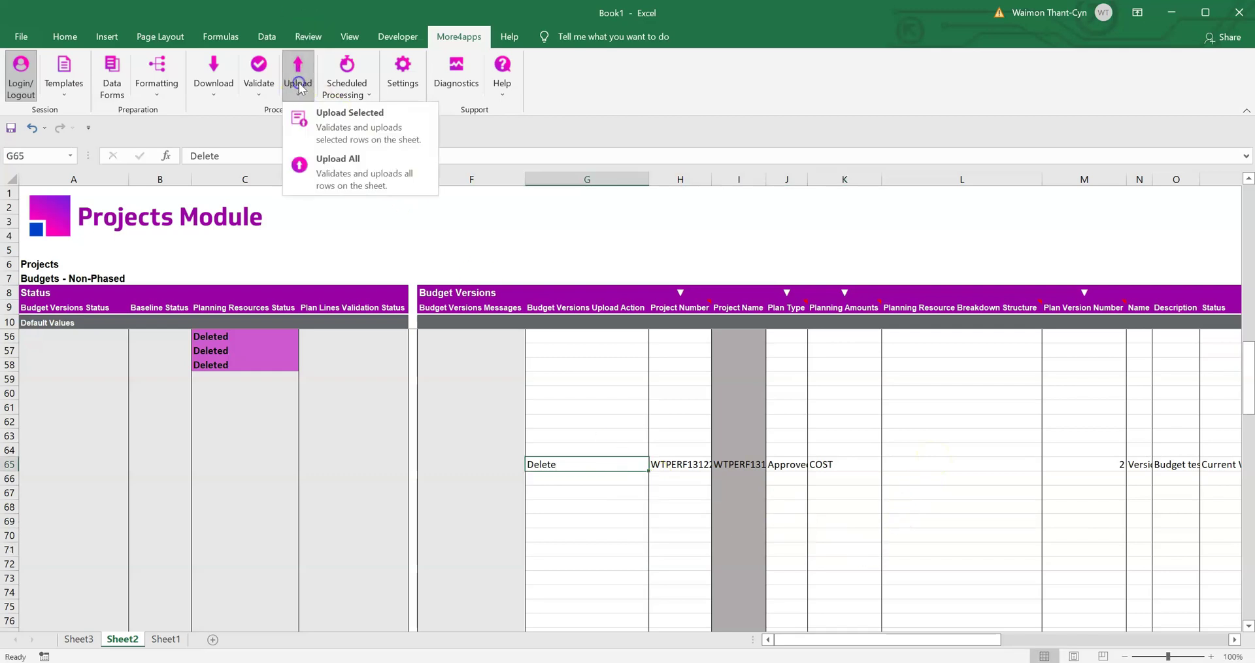
{"action": "left_click", "coordinate": [364, 137]}
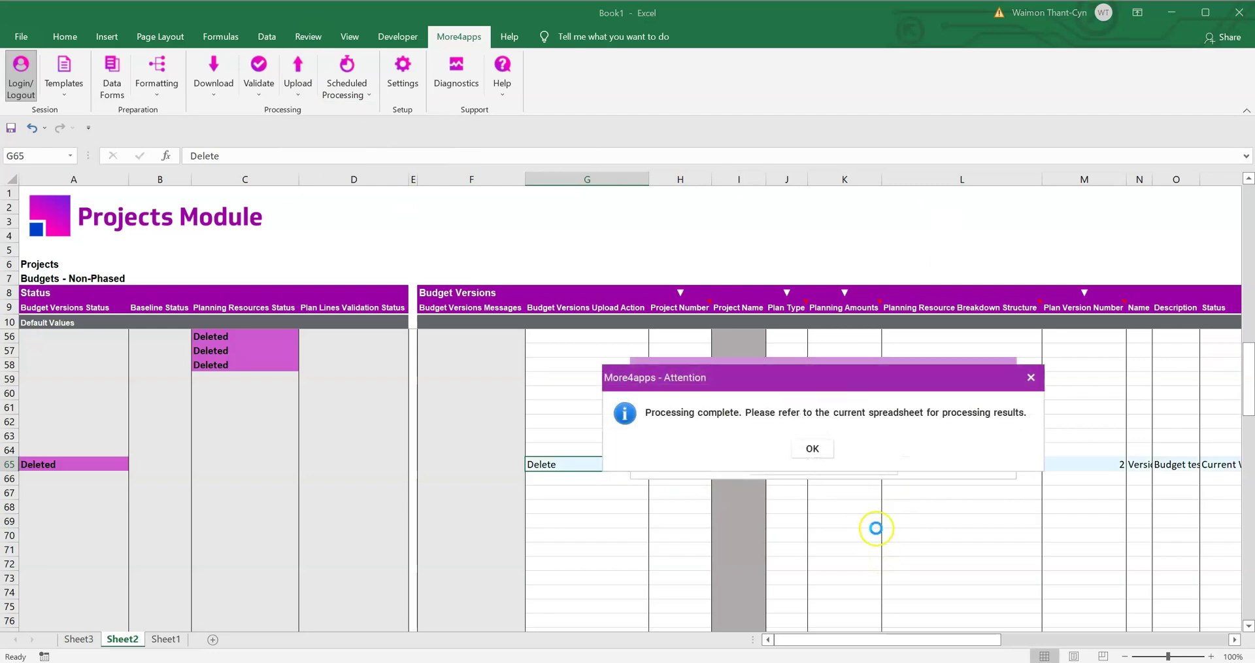
{"action": "left_click", "coordinate": [813, 448]}
Step: Copy the budget version criteria from H65:M65 into row 81 and download via the sheet to check for the version
{"action": "left_click_drag", "start_coordinate": [683, 465], "coordinate": [1093, 467]}
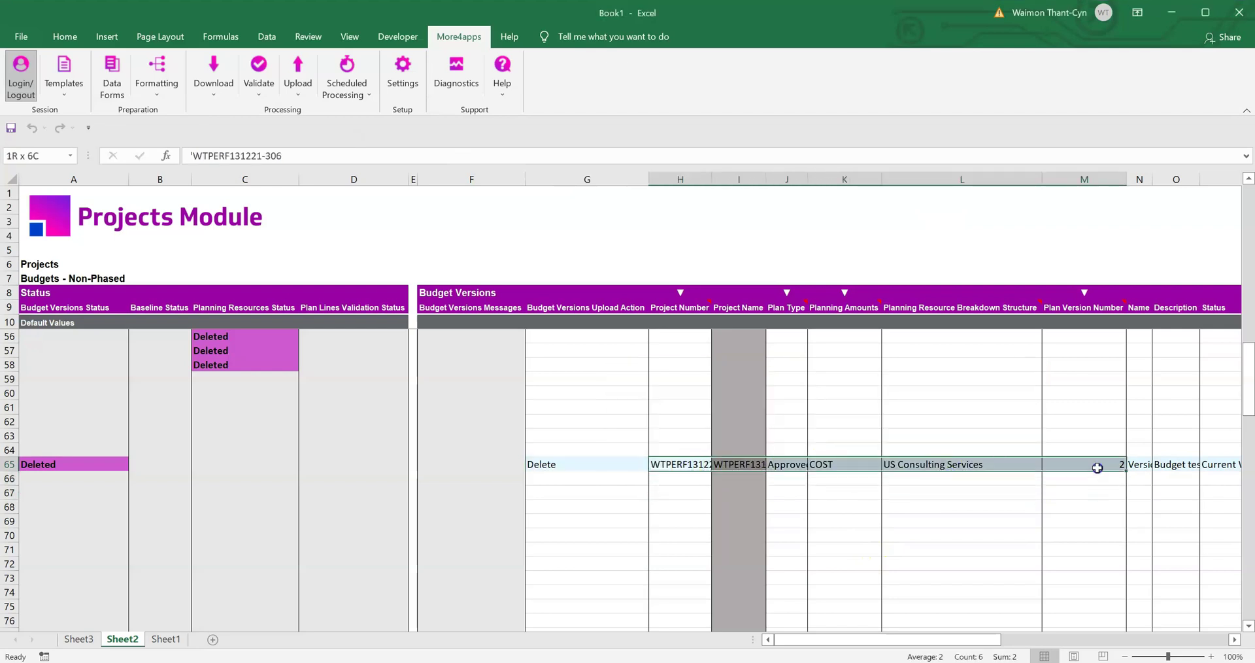
{"action": "key", "text": "ctrl+c"}
{"action": "scroll", "coordinate": [966, 553], "scroll_direction": "down", "scroll_amount": 3}
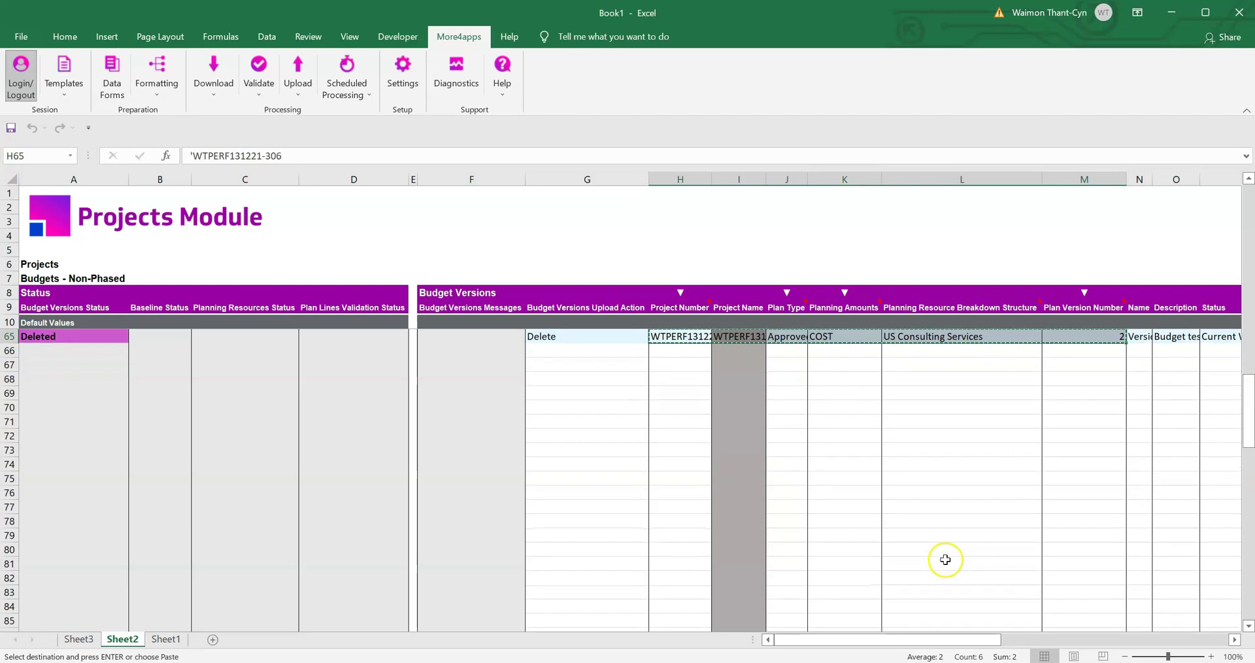
{"action": "left_click", "coordinate": [683, 565]}
{"action": "key", "text": "ctrl+v"}
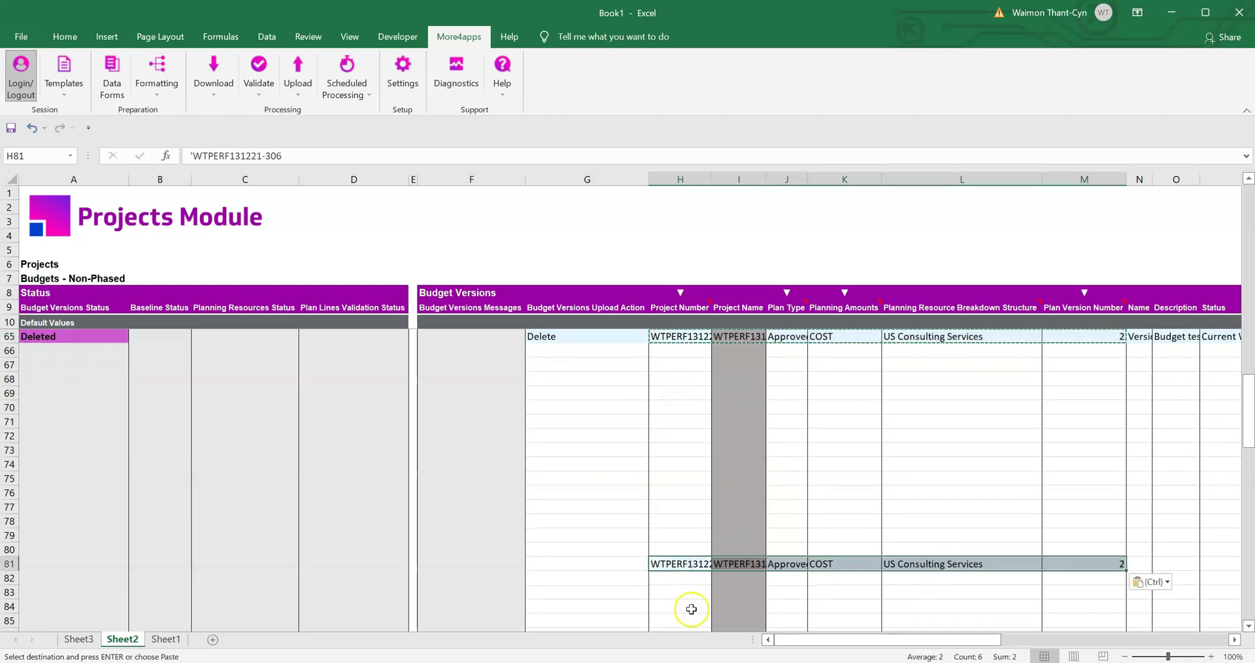
{"action": "left_click", "coordinate": [206, 90]}
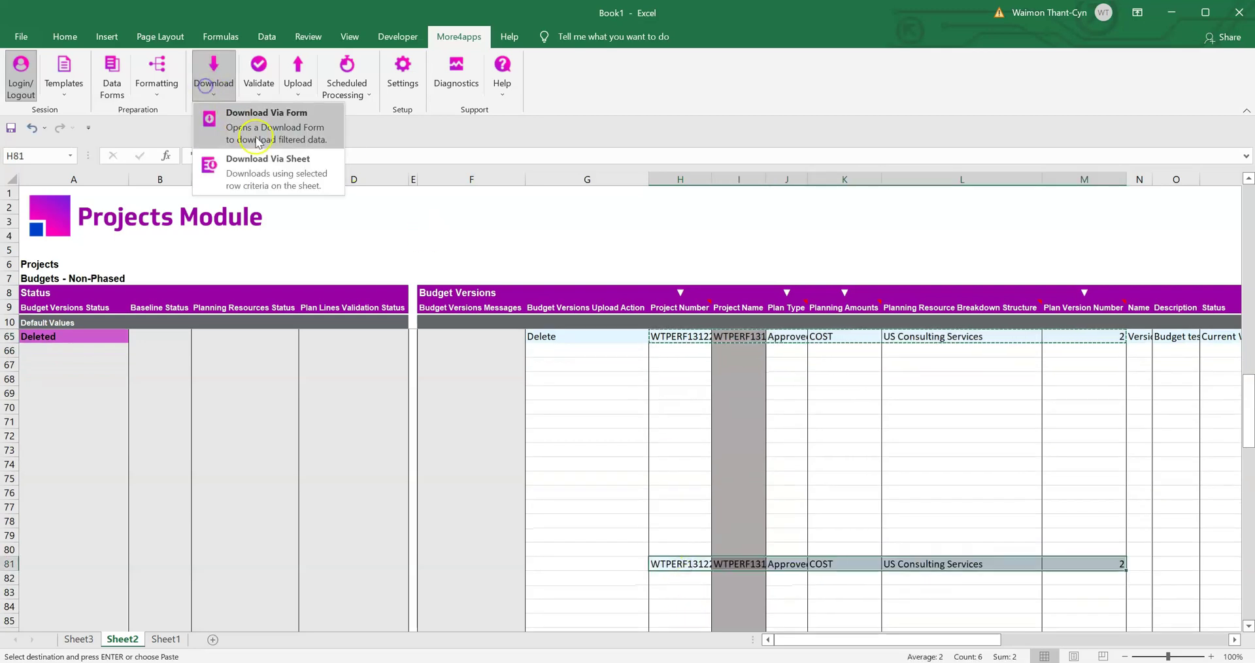
{"action": "left_click", "coordinate": [282, 173]}
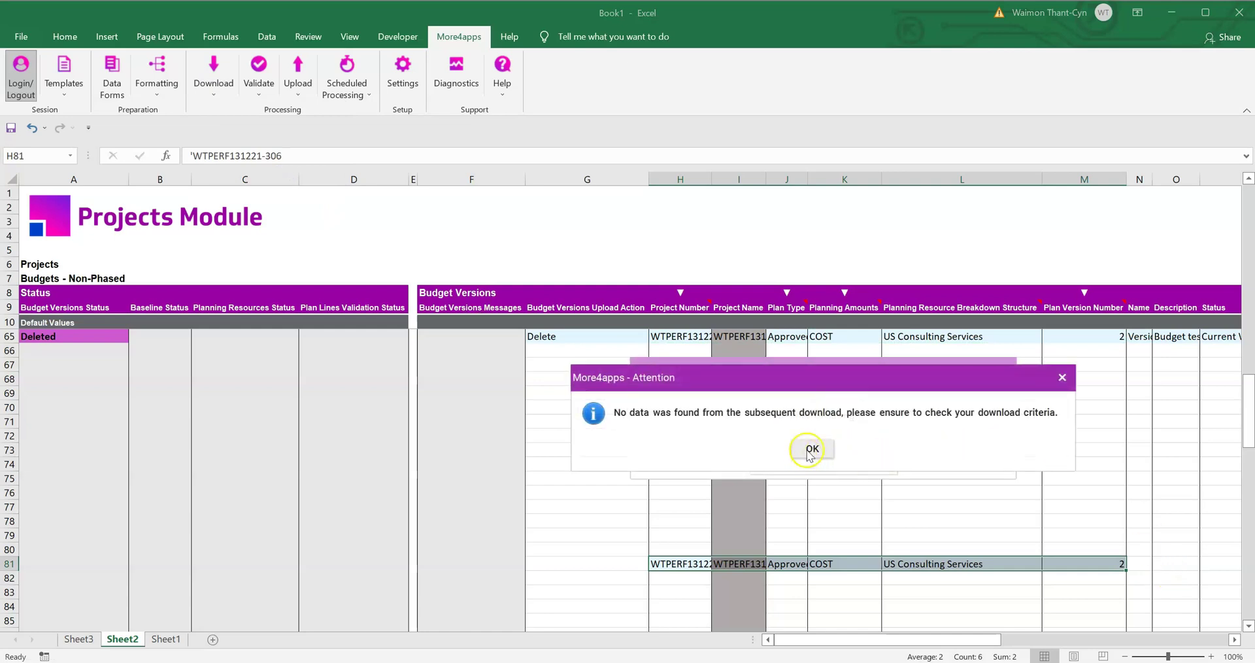
{"action": "left_click", "coordinate": [811, 450]}
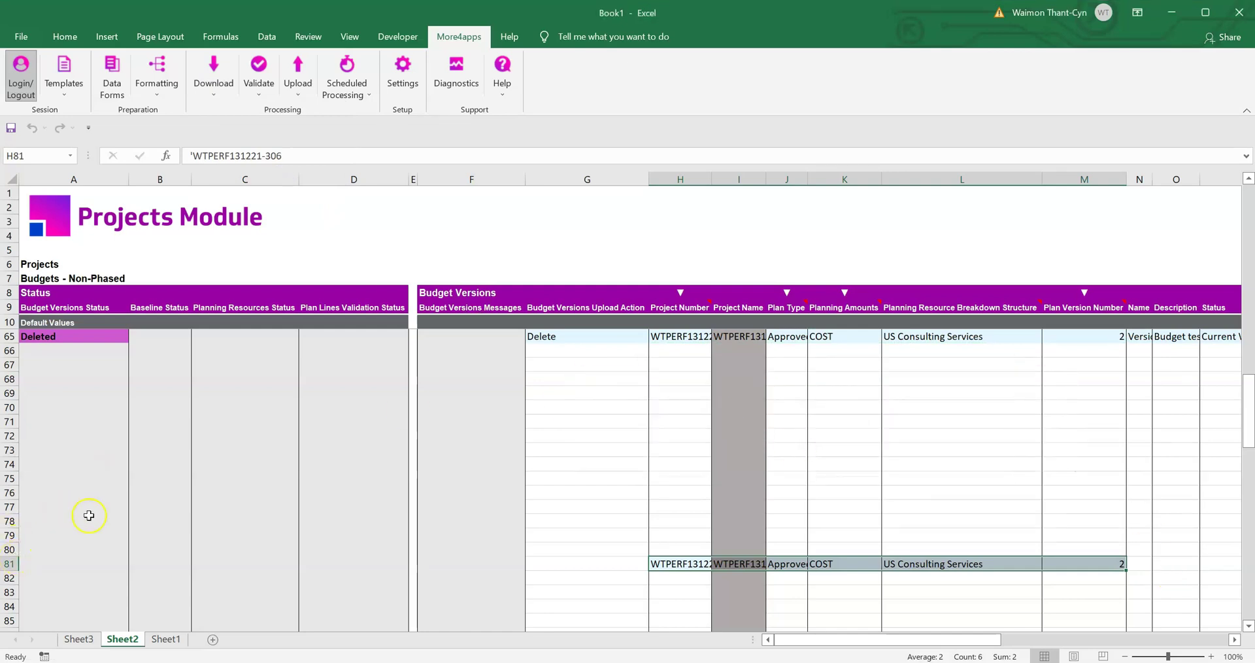